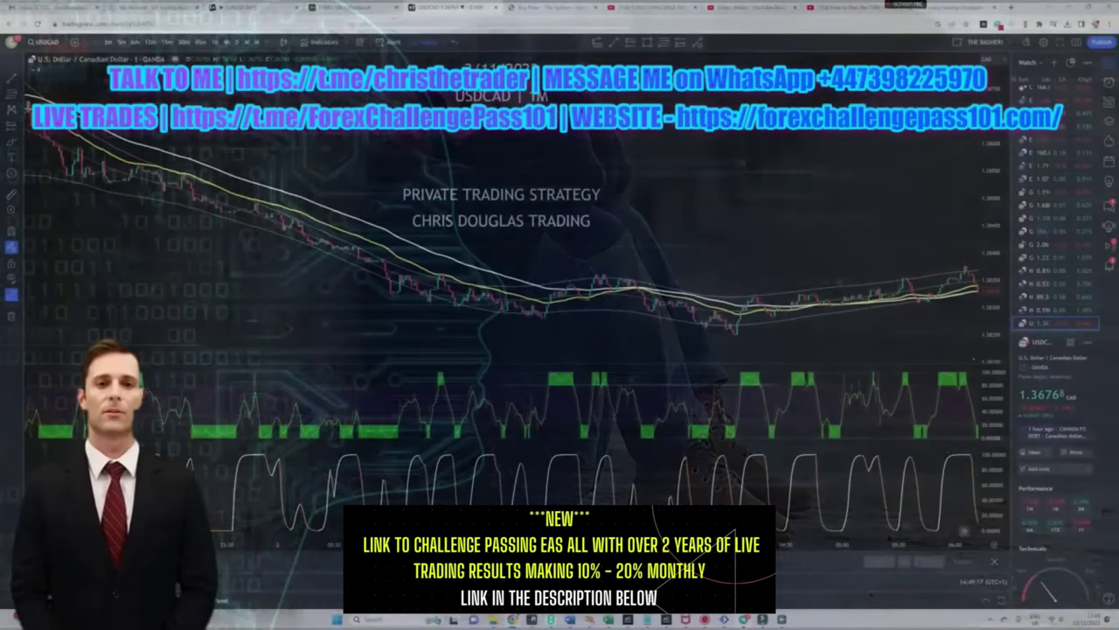
Step: Run the Google search for 'elon musk and ai'
left_click(428, 41)
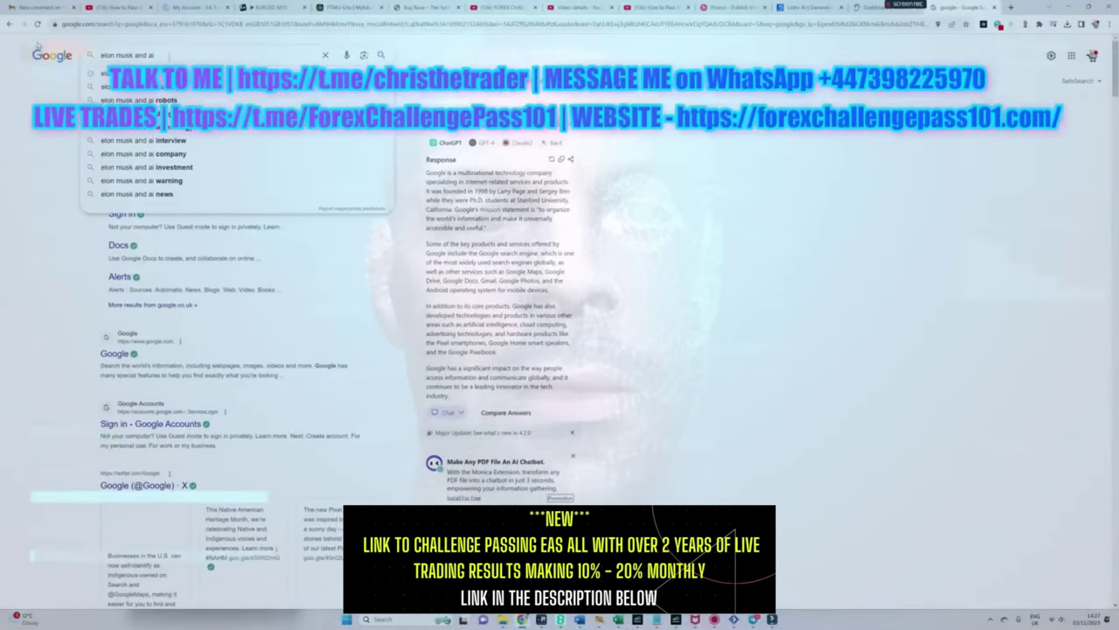
key("Return")
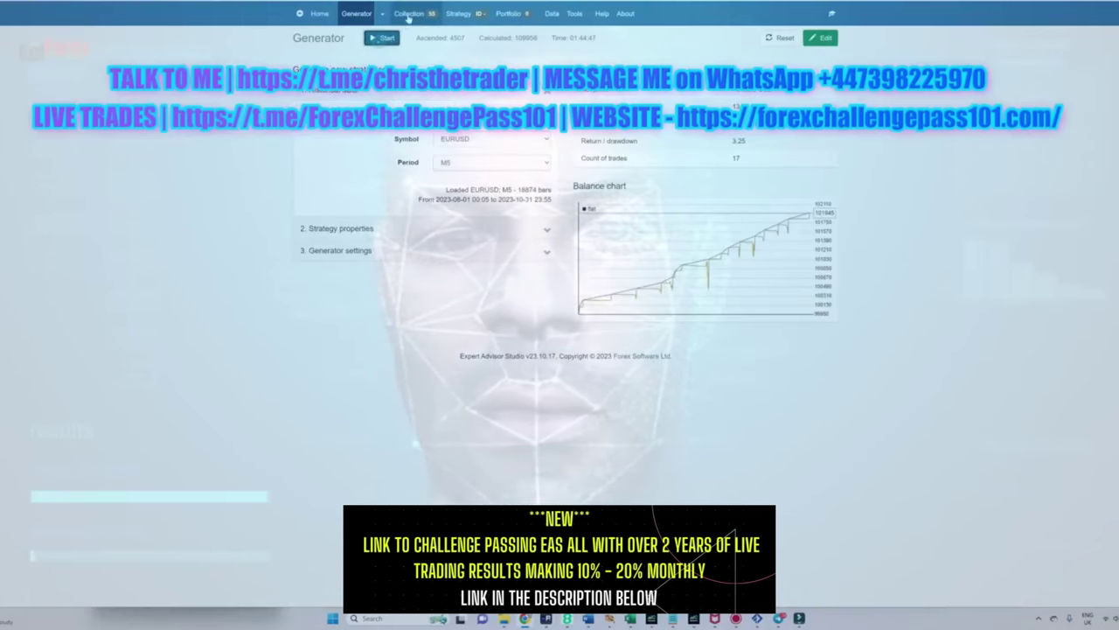
Step: Switch the Generator's data period from M5 to M15
left_click(407, 15)
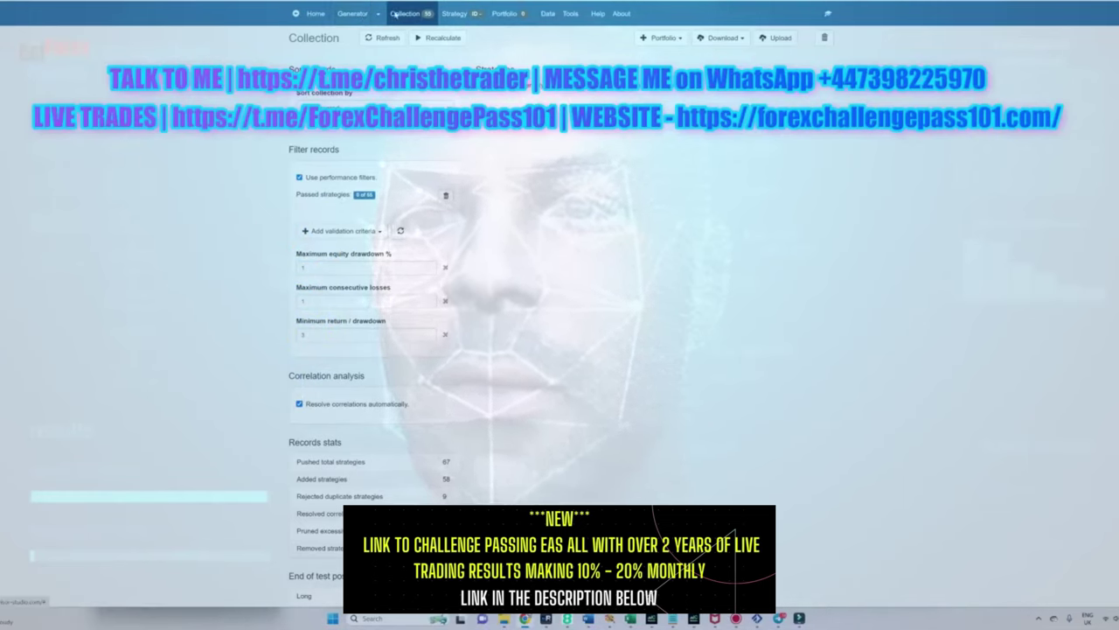
left_click(353, 13)
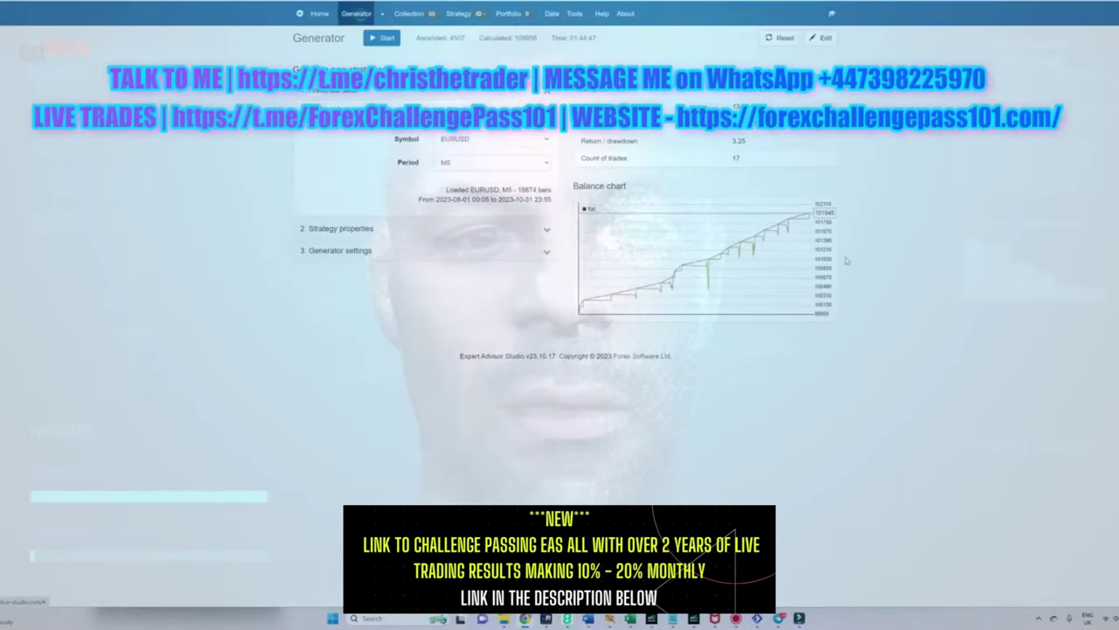
left_click(544, 163)
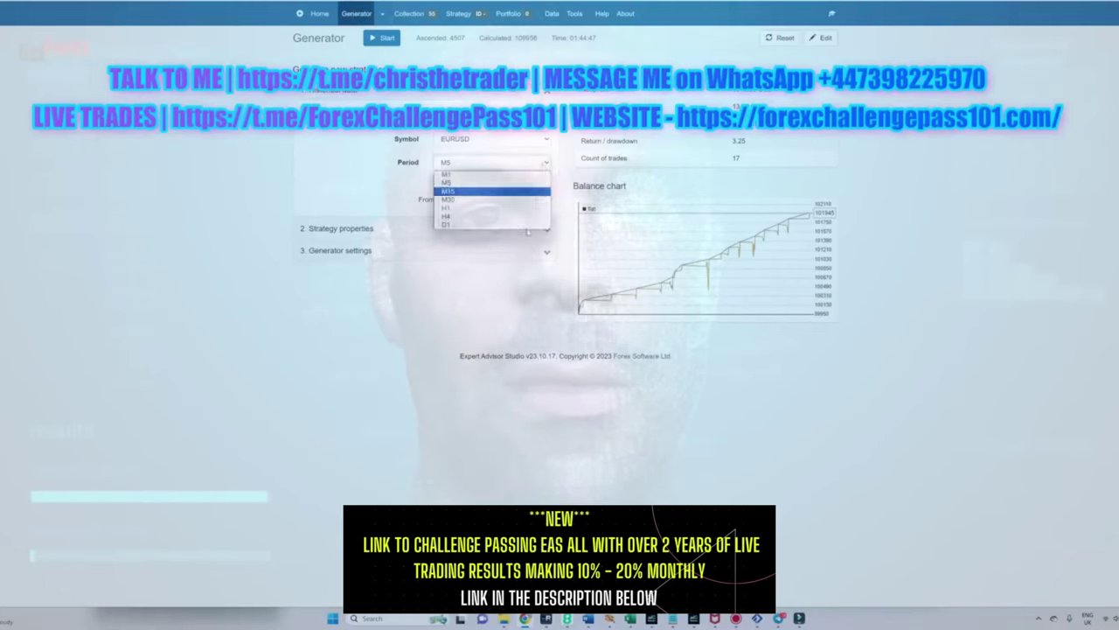
left_click(489, 192)
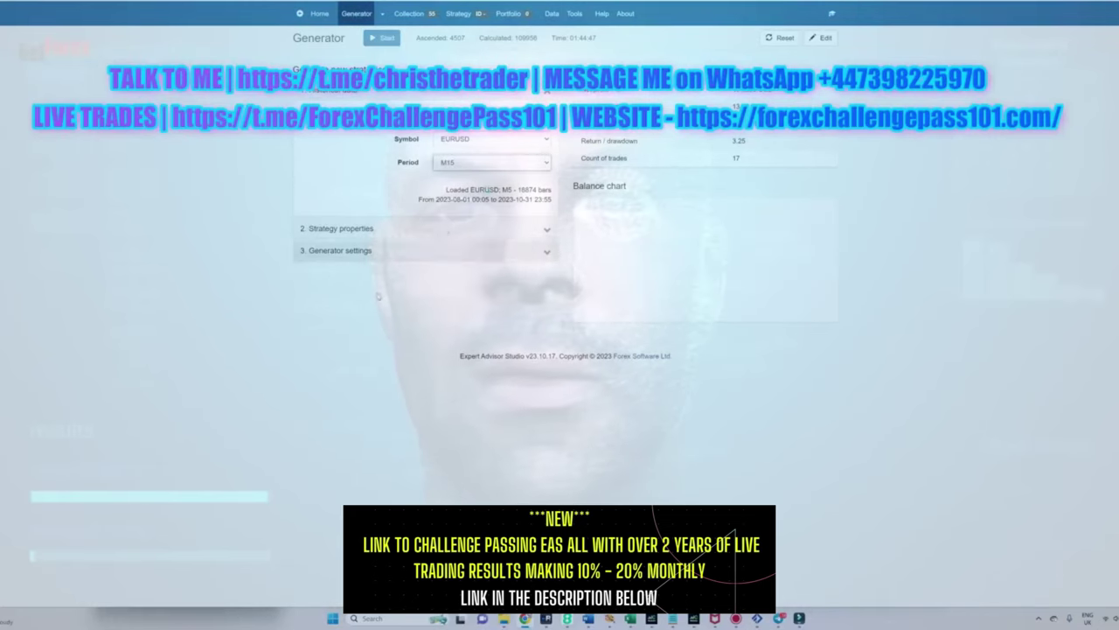
Step: Check the Collection's maximum equity drawdown filter, then start generating EURUSD M15 strategies
left_click(410, 14)
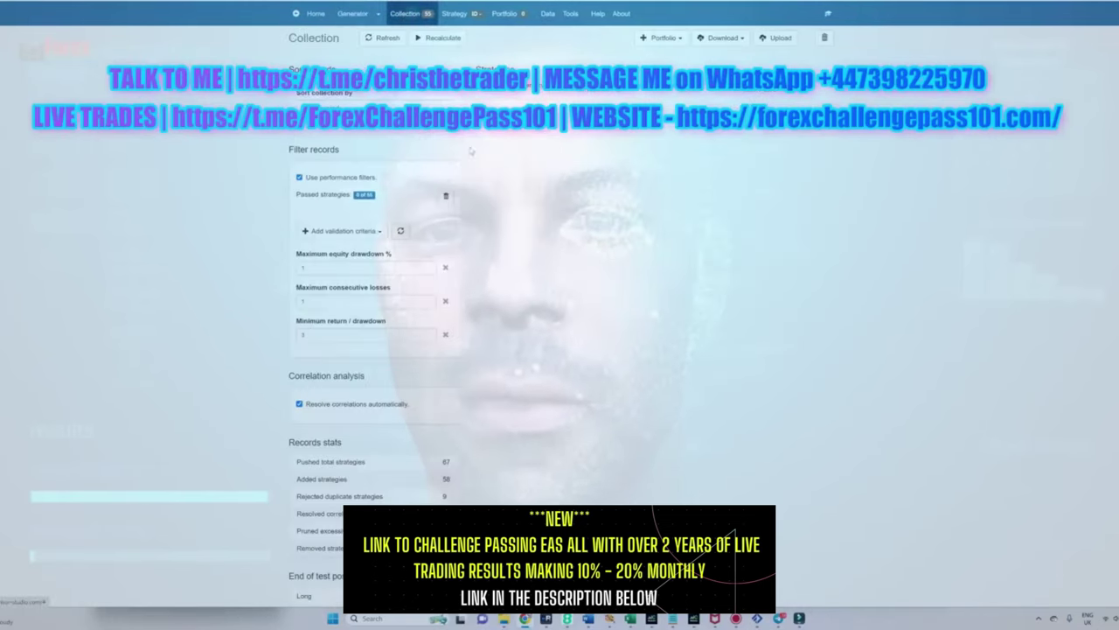
left_click_drag(325, 268, 259, 267)
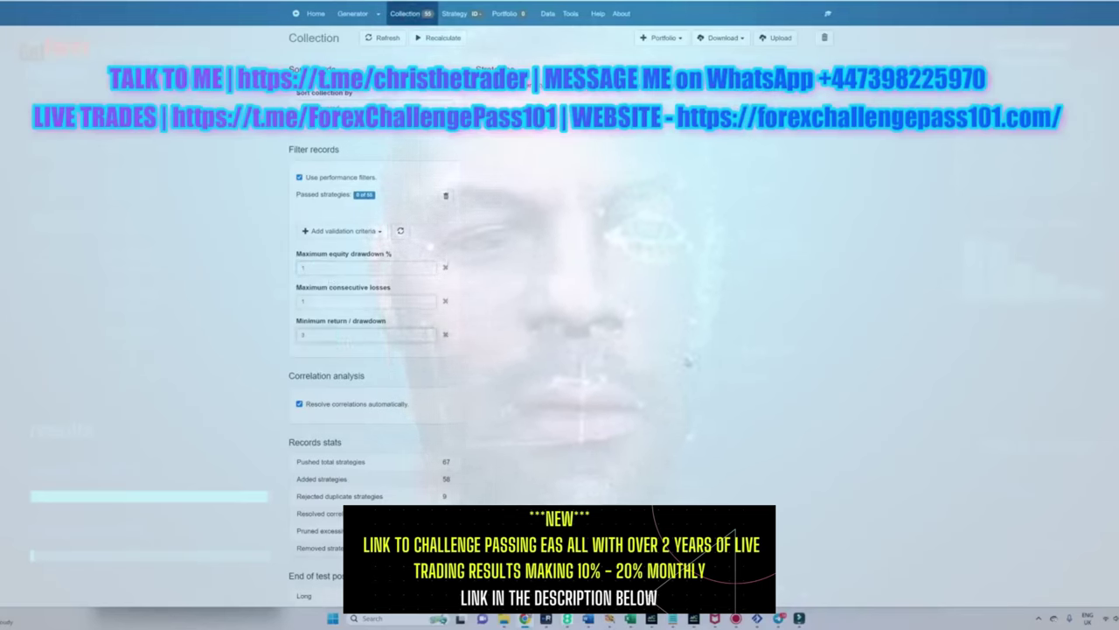
left_click(355, 13)
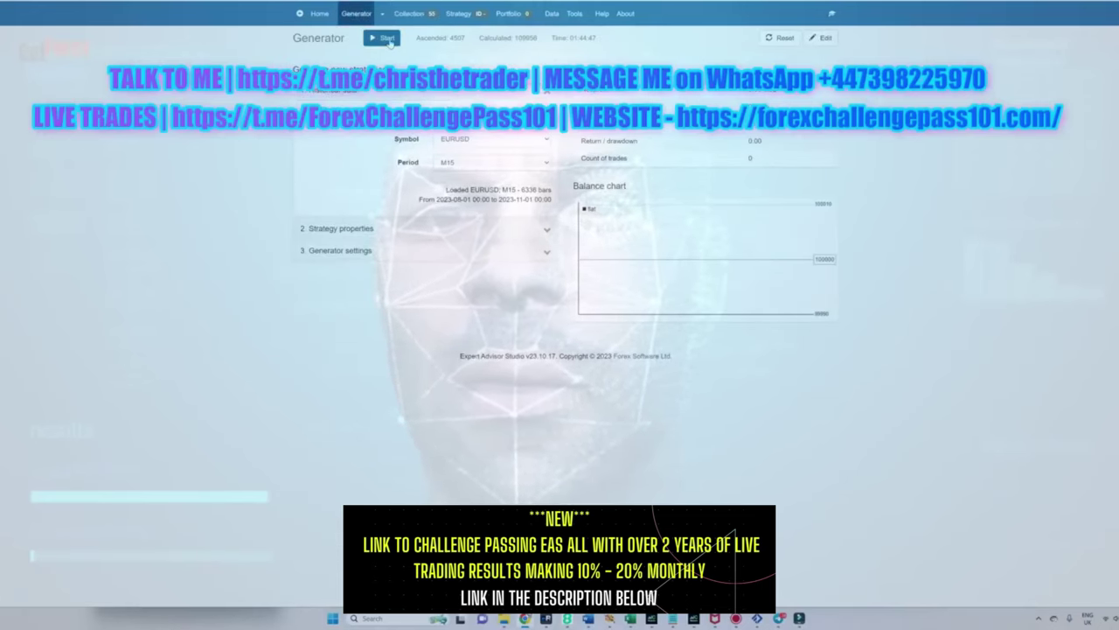
left_click(387, 38)
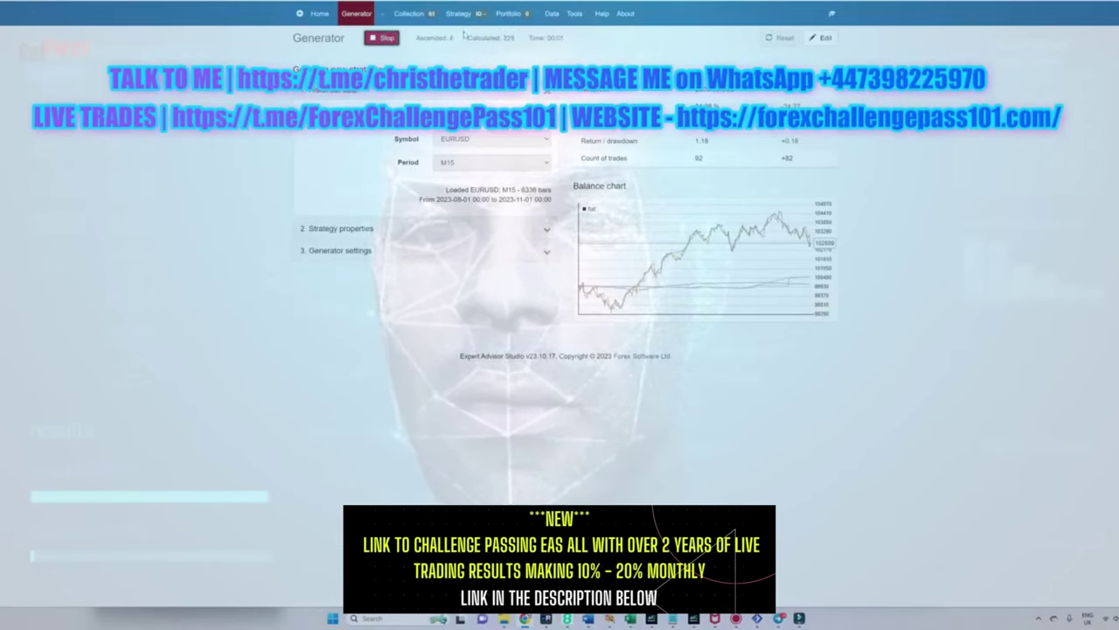
Step: Watch newly generated EURUSD M15 strategies accumulate in the Collection
left_click(409, 15)
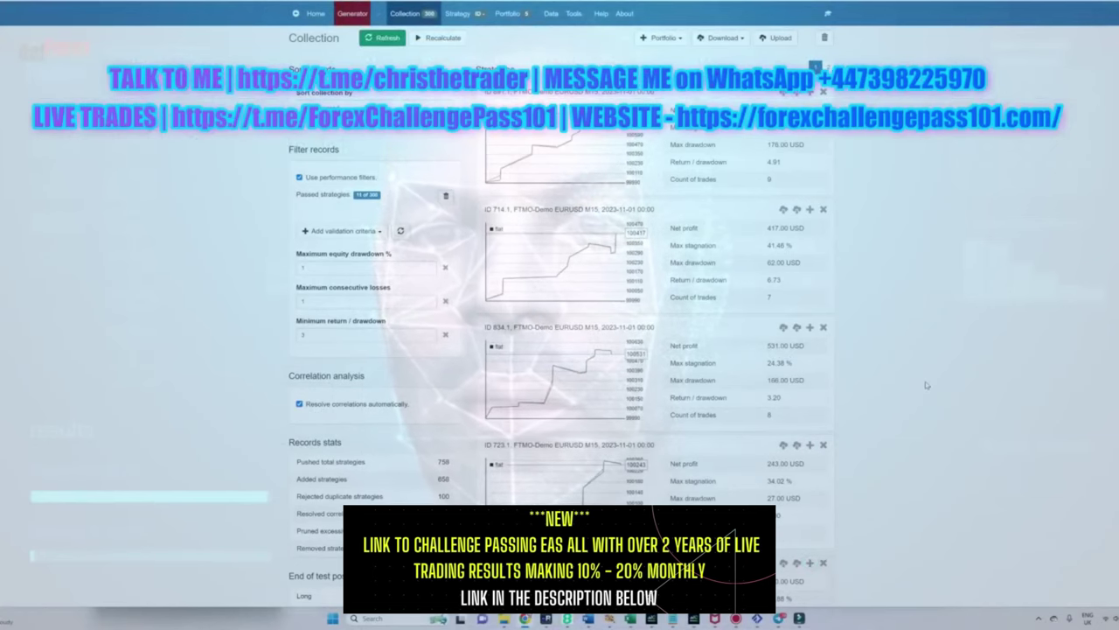
Step: Add strategies 949.1, 857.1 and another passing strategy to the portfolio
scroll(926, 385, "down", 10)
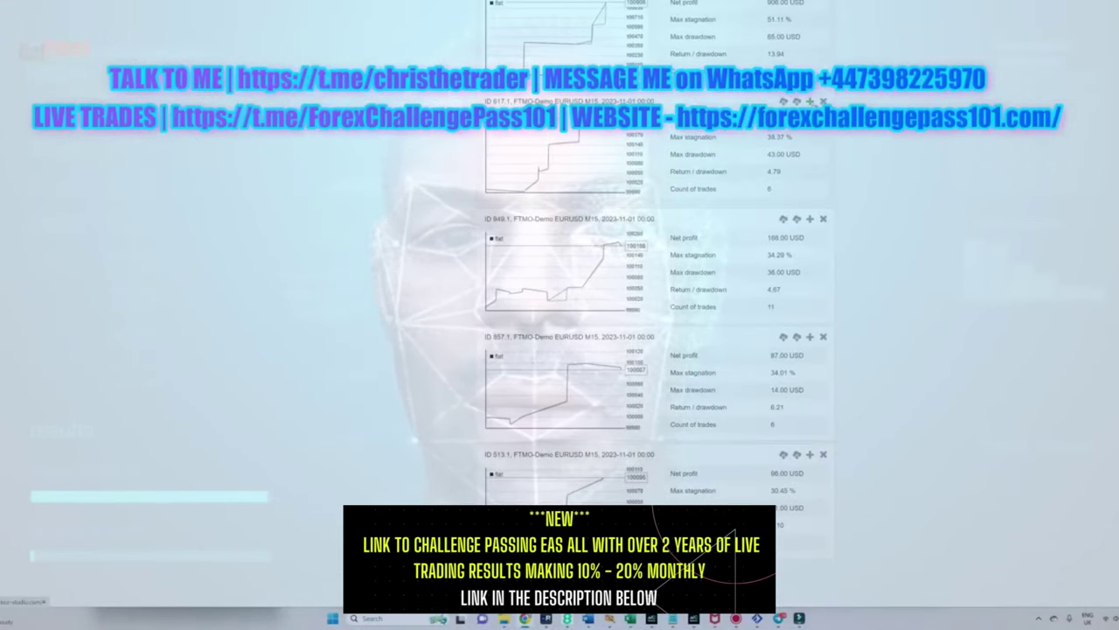
left_click(809, 218)
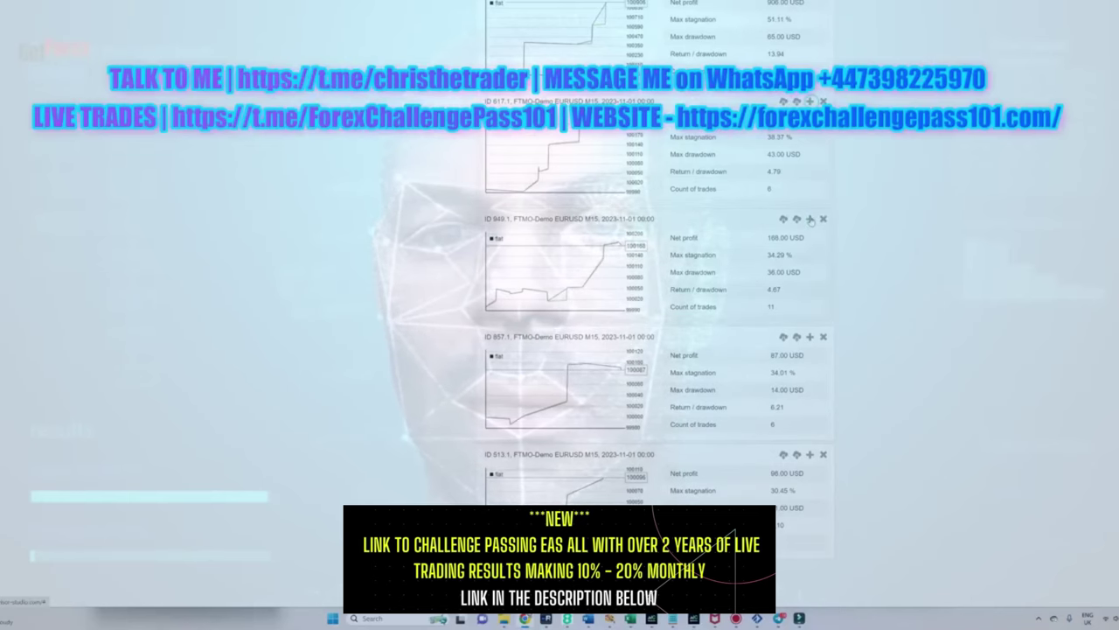
left_click(809, 337)
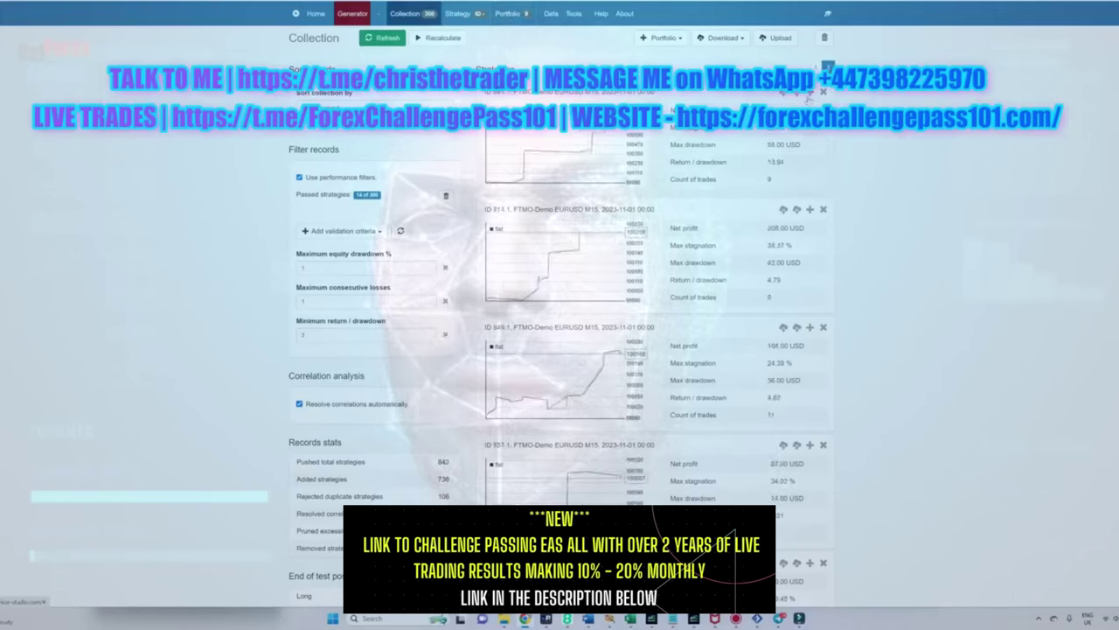
left_click(809, 327)
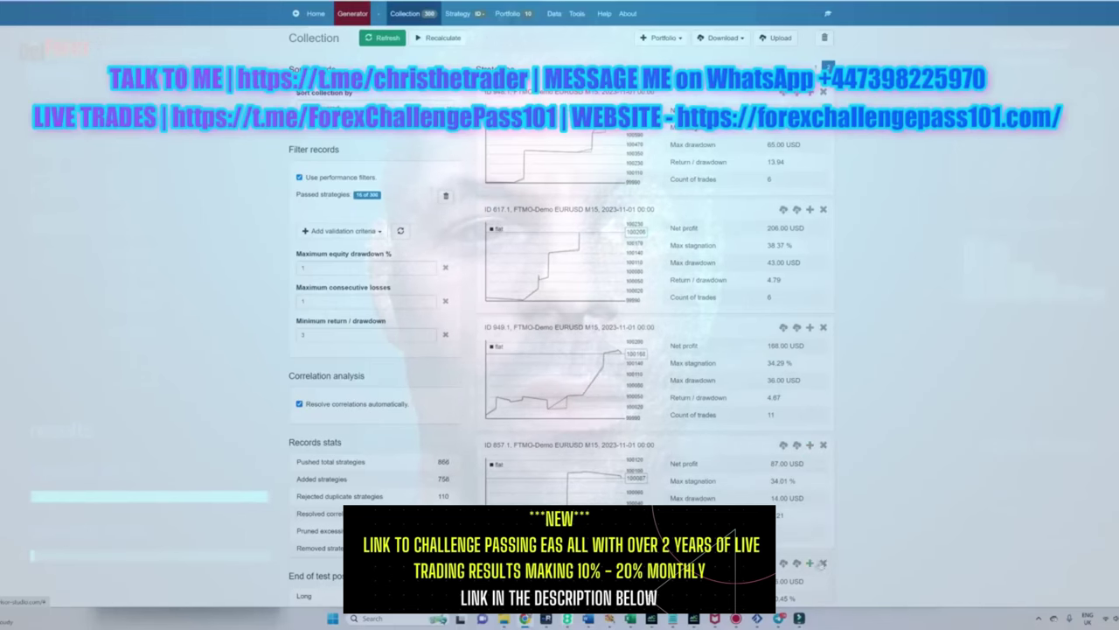
scroll(812, 567, "down", 2)
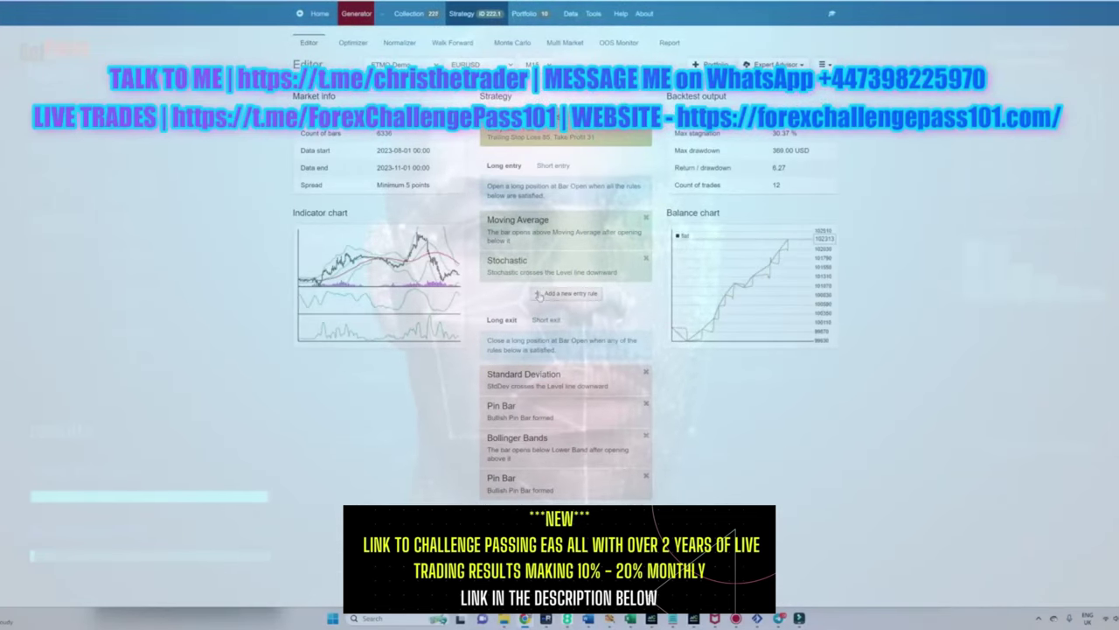
Step: Inspect the rules of strategies 403.1, 387.1 and 386.1, then view the portfolio summary
left_click(406, 13)
left_click(562, 383)
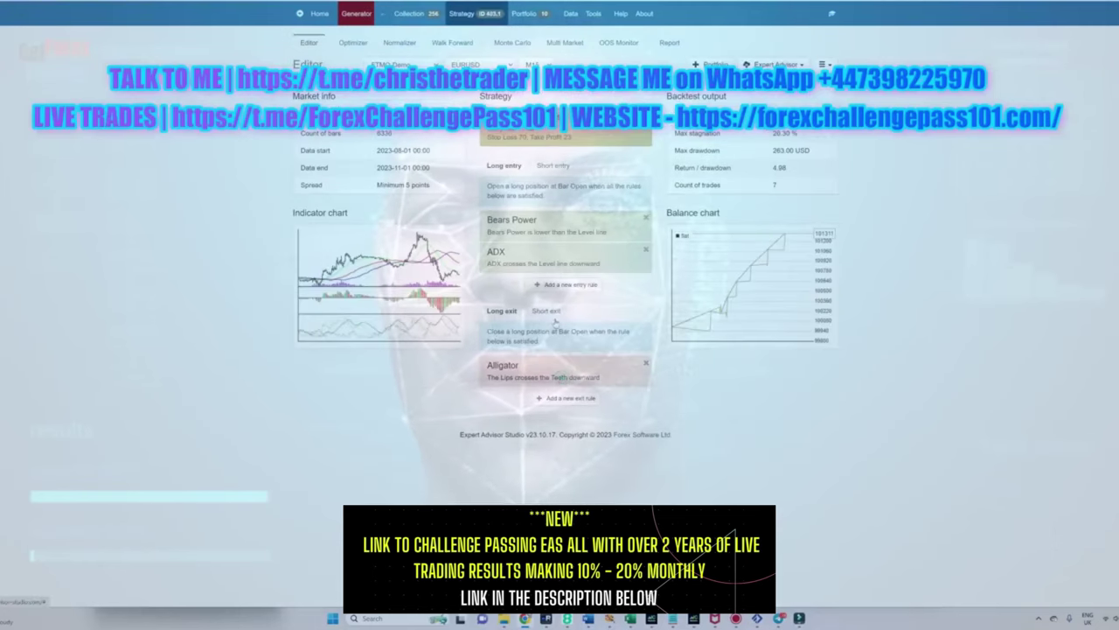
left_click(406, 13)
scroll(574, 350, "down", 3)
left_click(573, 399)
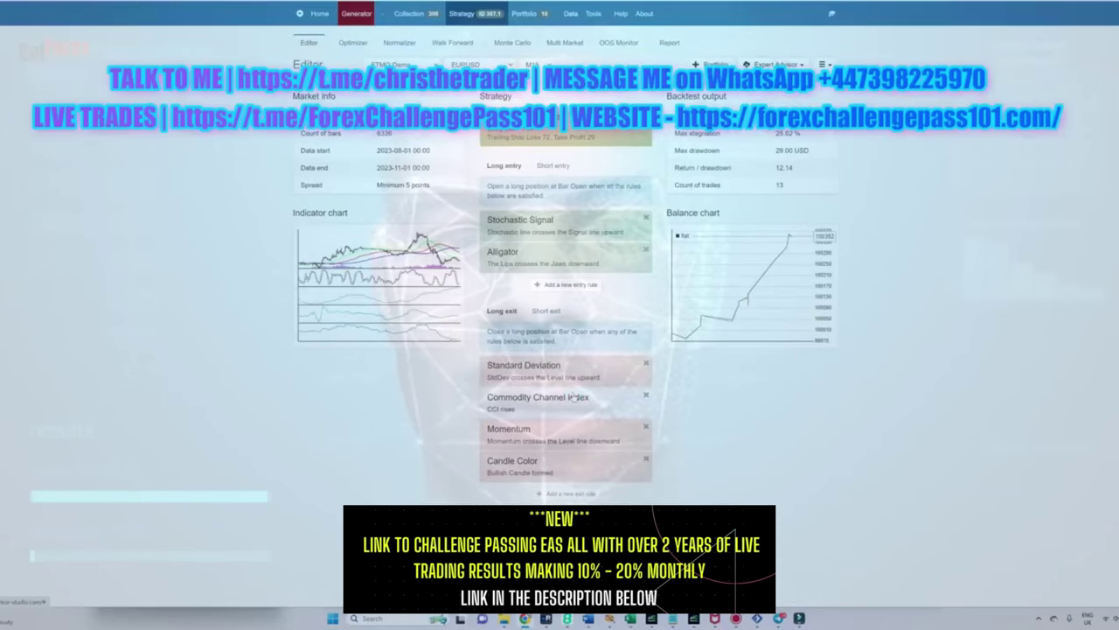
left_click(407, 13)
scroll(556, 331, "down", 5)
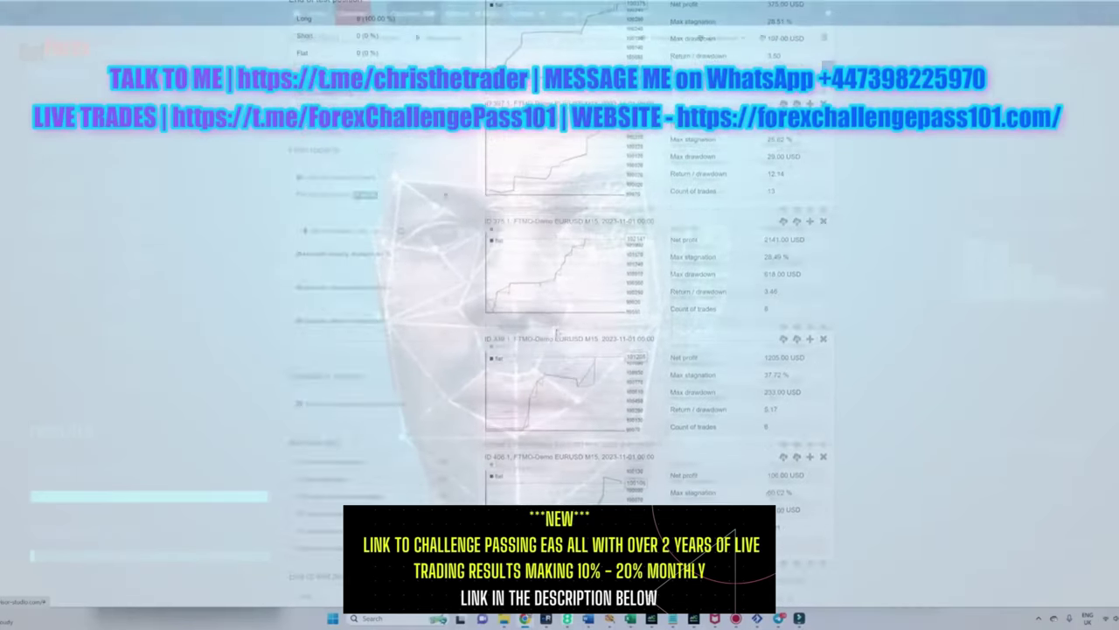
left_click(556, 331)
left_click(406, 14)
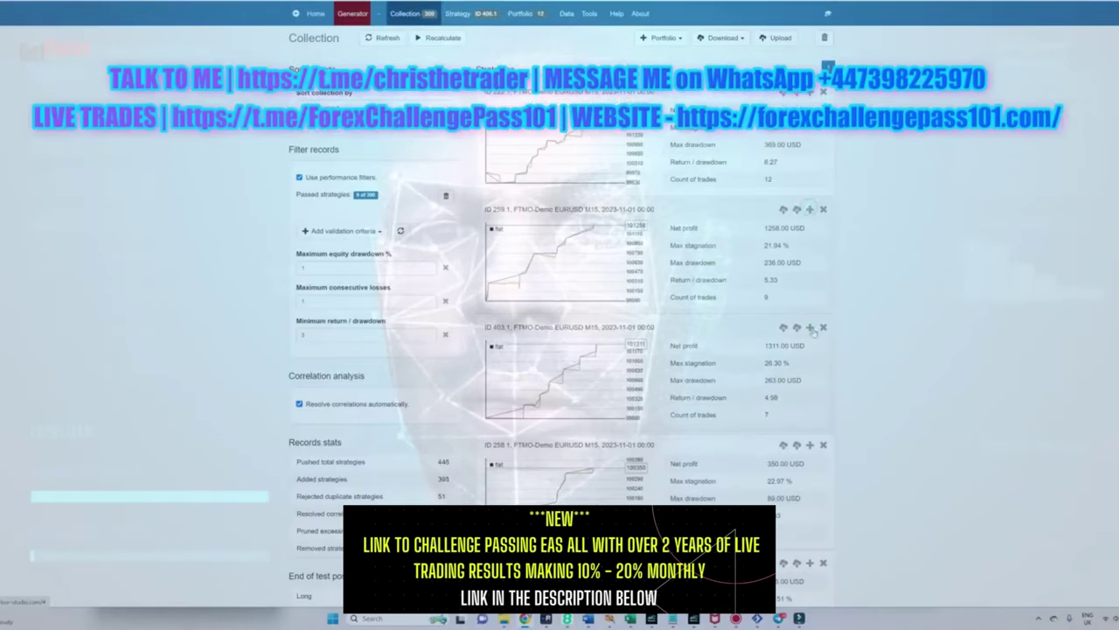
scroll(812, 262, "down", 6)
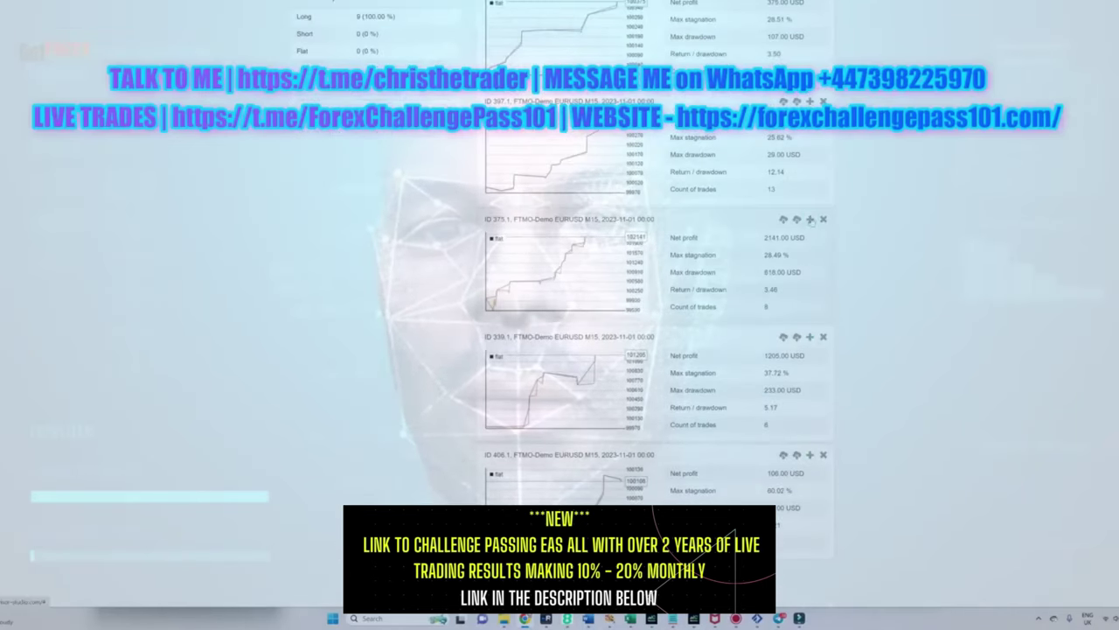
scroll(811, 220, "up", 8)
left_click(523, 13)
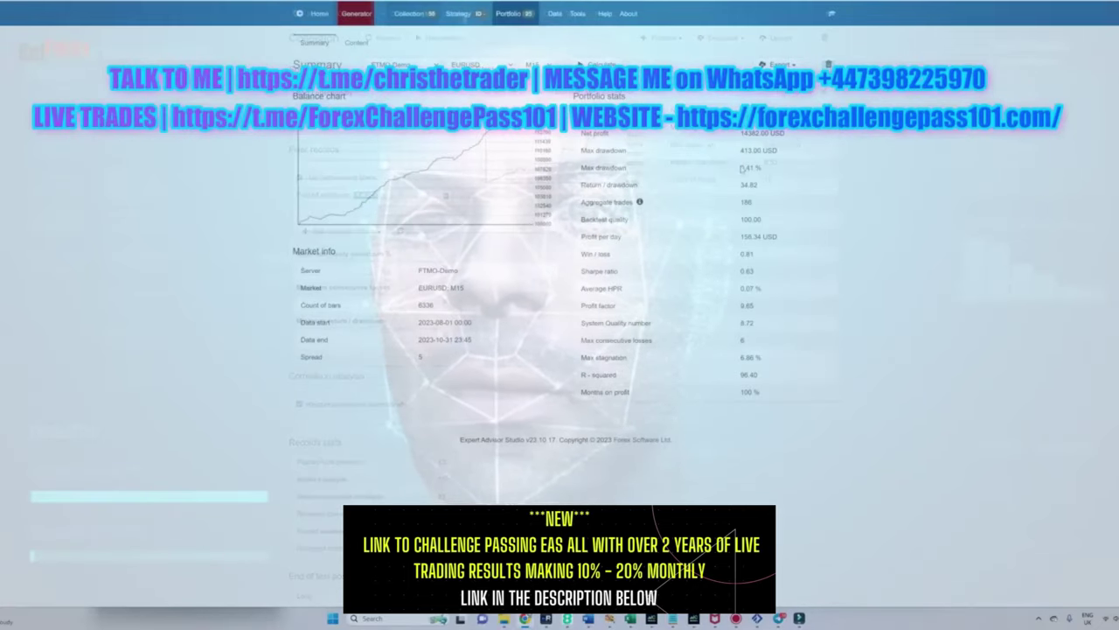
Step: Note the portfolio's max drawdown percentage and export it as Portfolio Expert MT5
triple_click(741, 168)
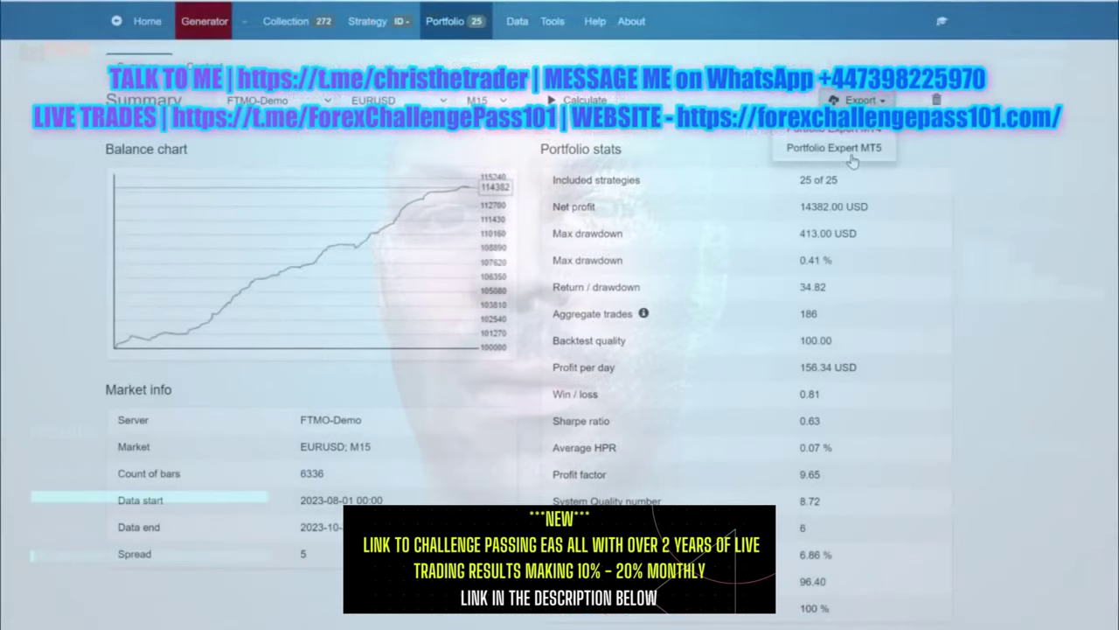
left_click(856, 151)
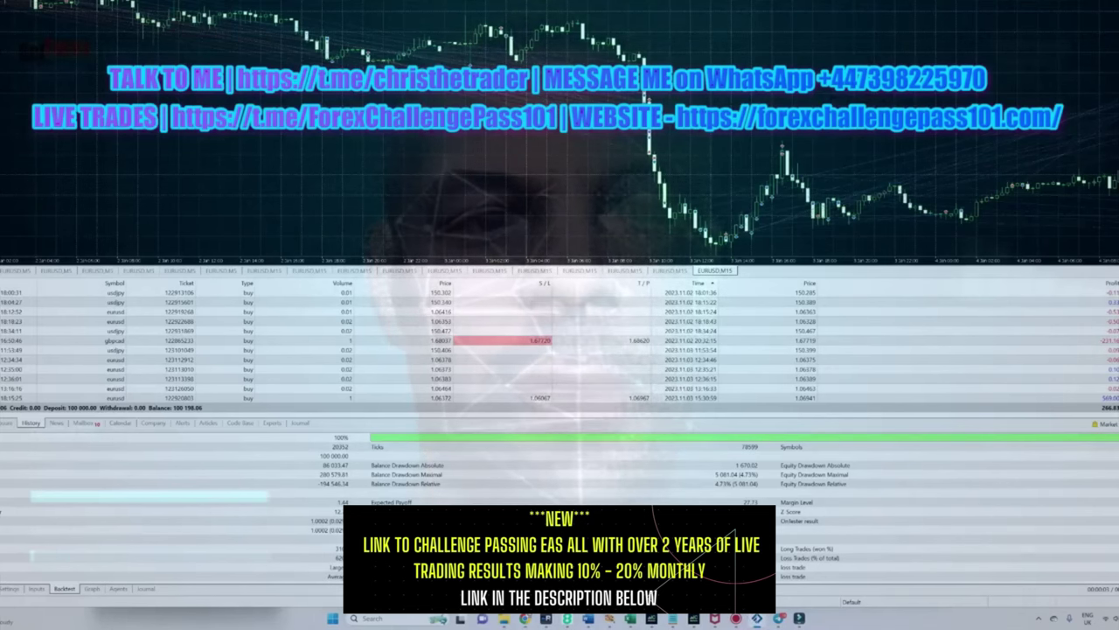
Step: Select the Portfolio Expert advisor in the Strategy Tester settings
key("ctrl+r")
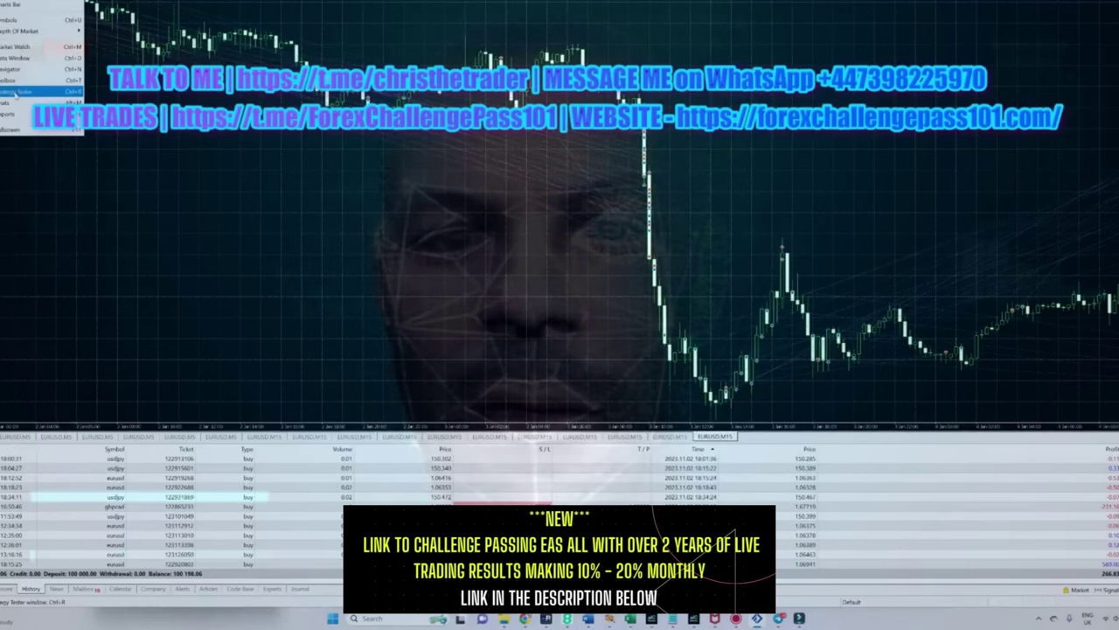
left_click(15, 94)
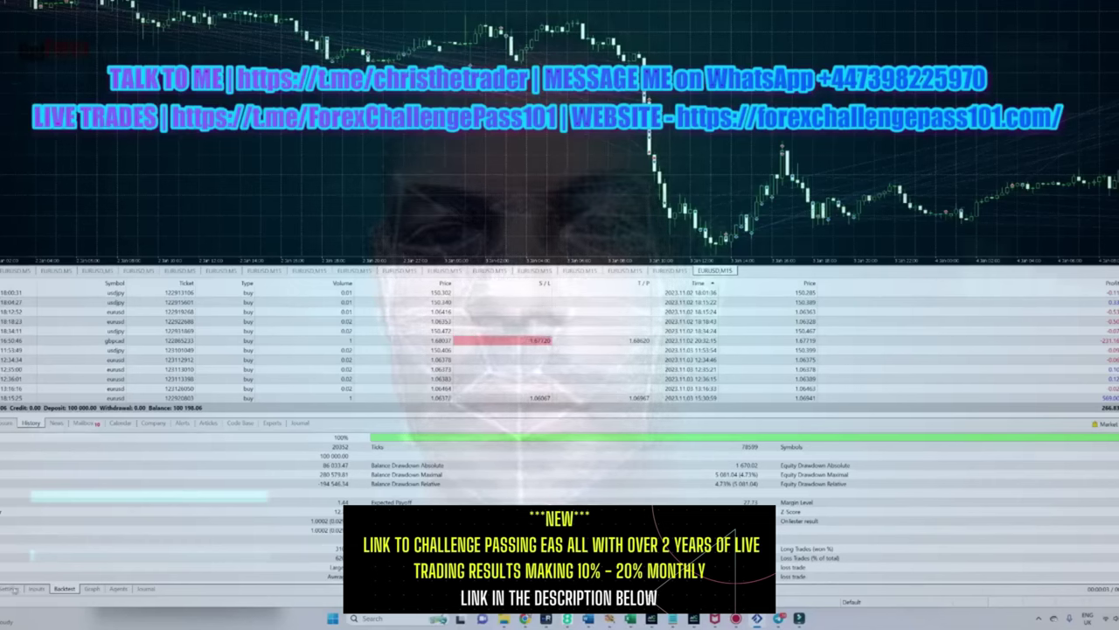
left_click(12, 588)
left_click(170, 442)
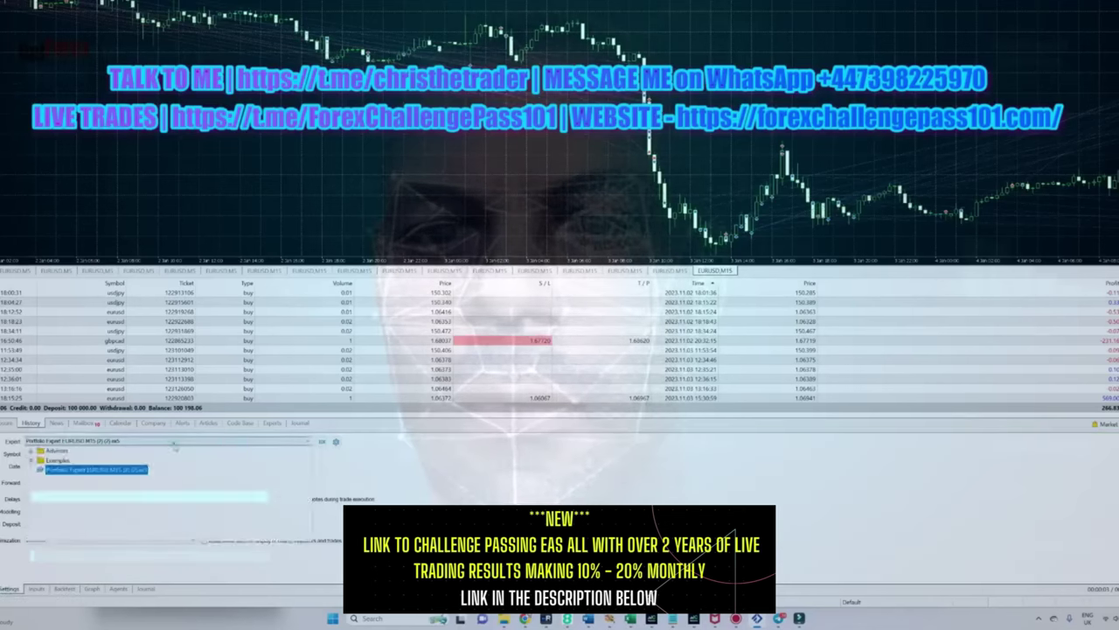
left_click(108, 470)
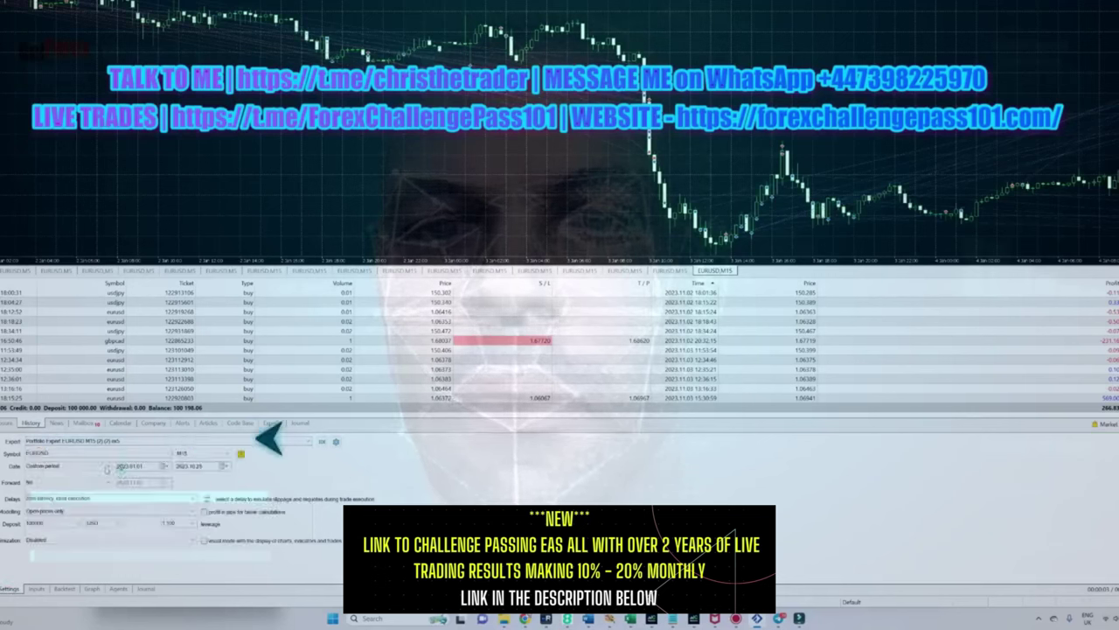
Step: Set the test period to end on today, 2023.11.03, and view the backtest results
left_click(164, 466)
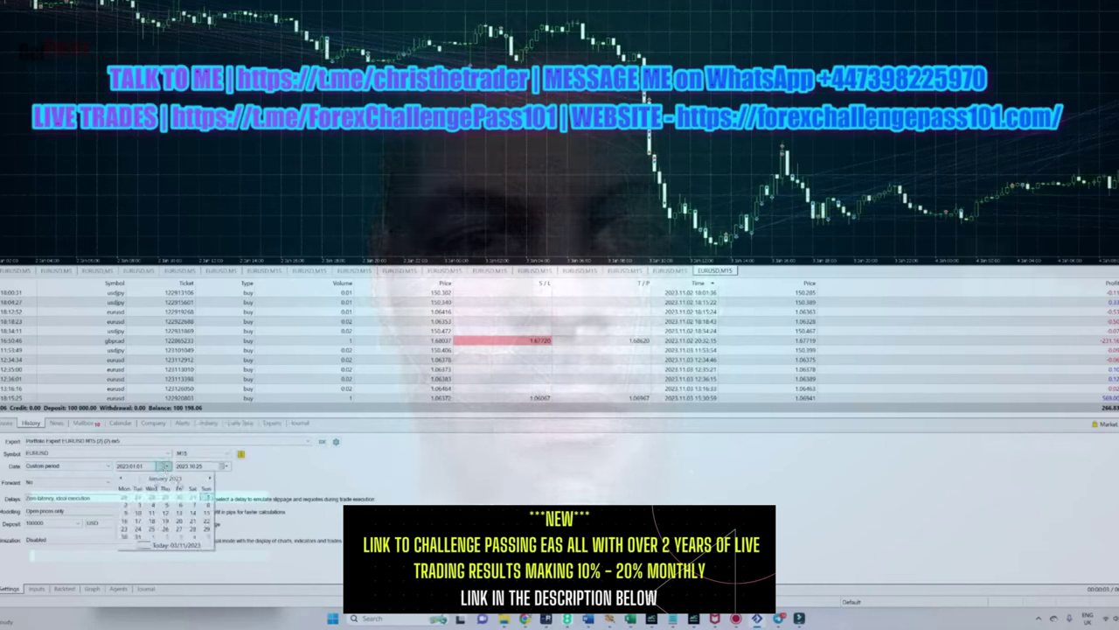
left_click(224, 467)
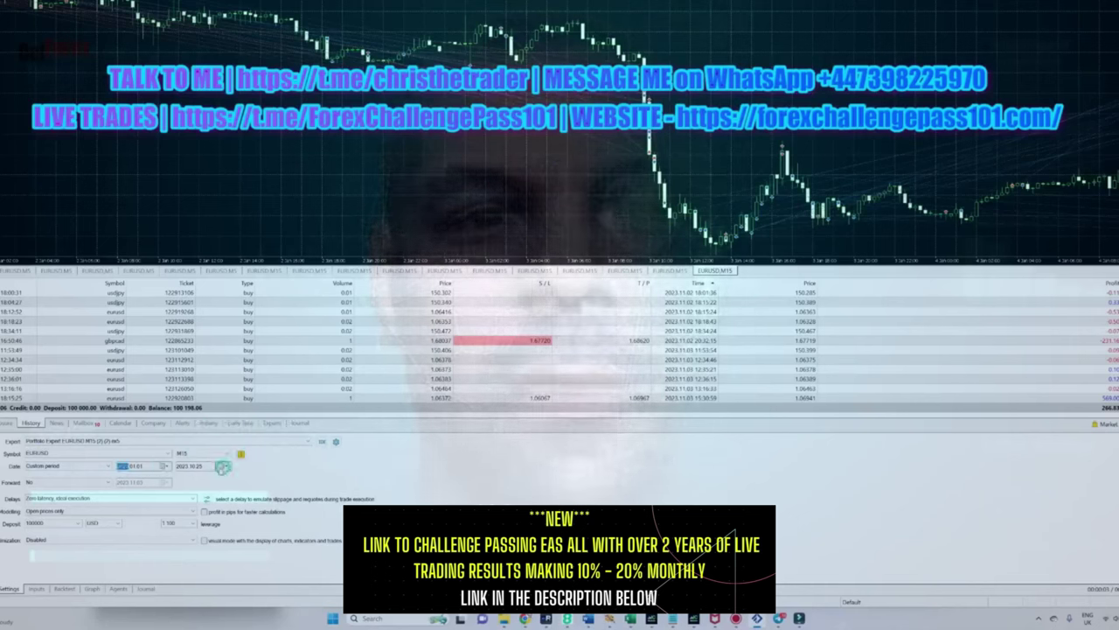
left_click(224, 466)
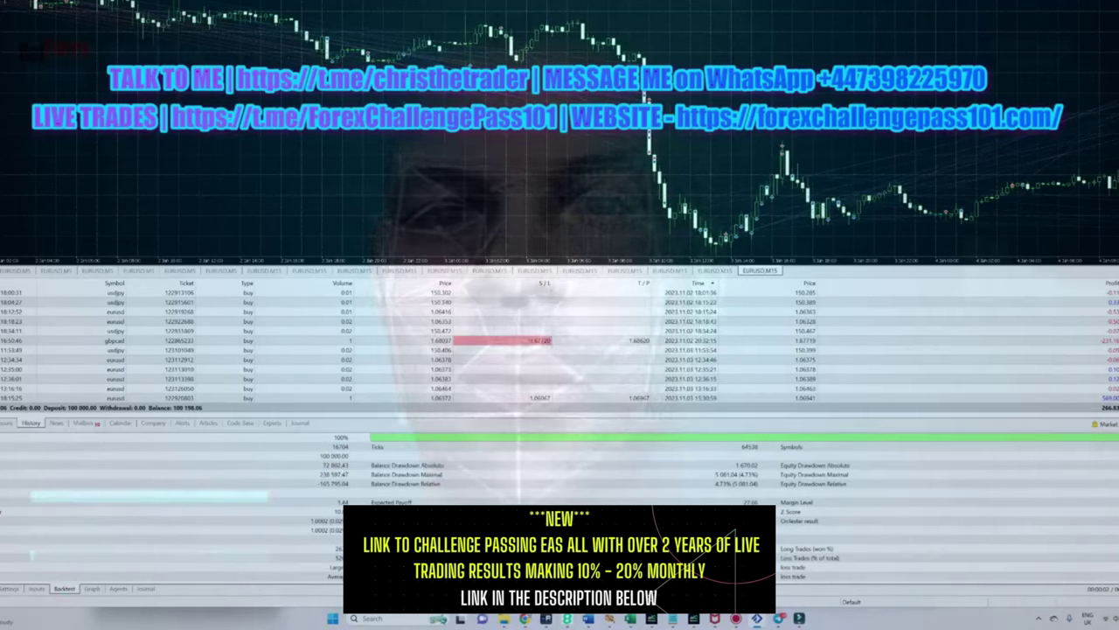
left_click(11, 587)
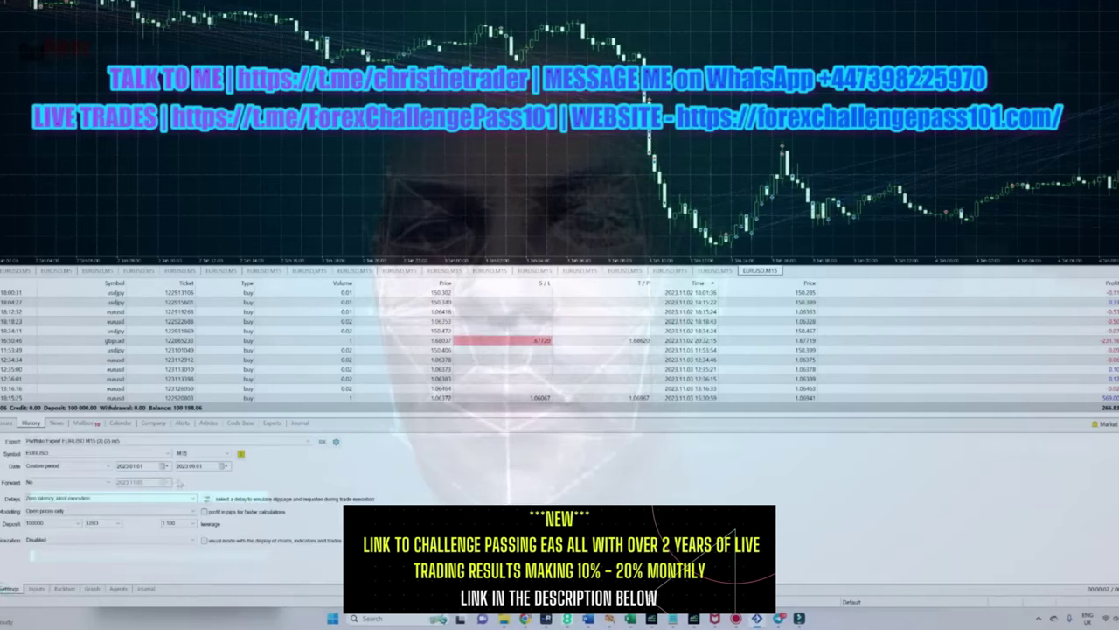
left_click(165, 466)
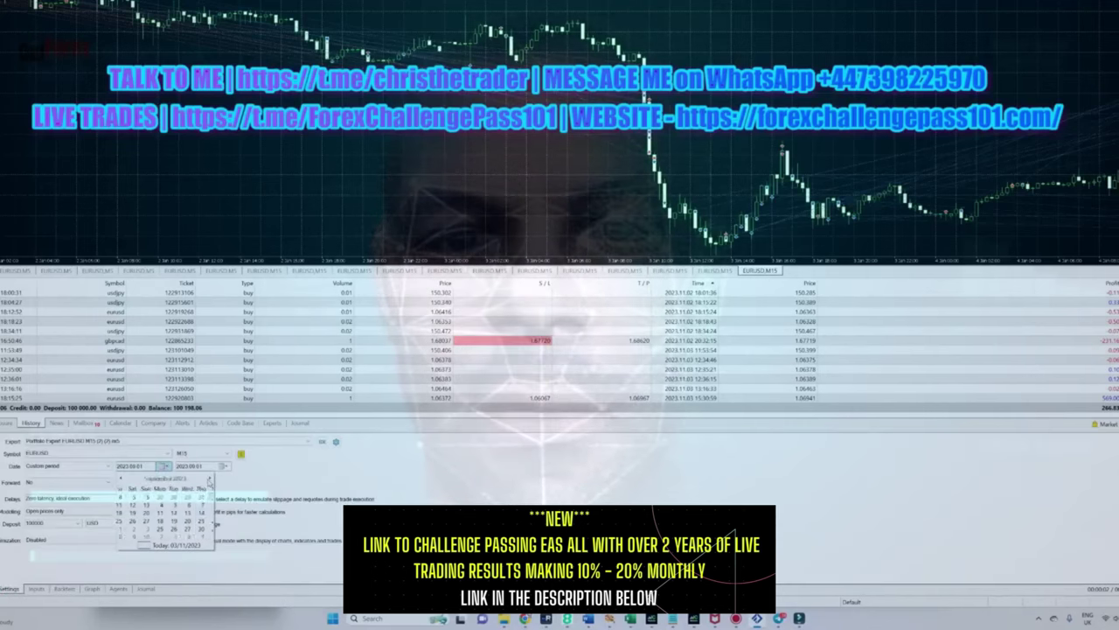
left_click(180, 497)
left_click(224, 466)
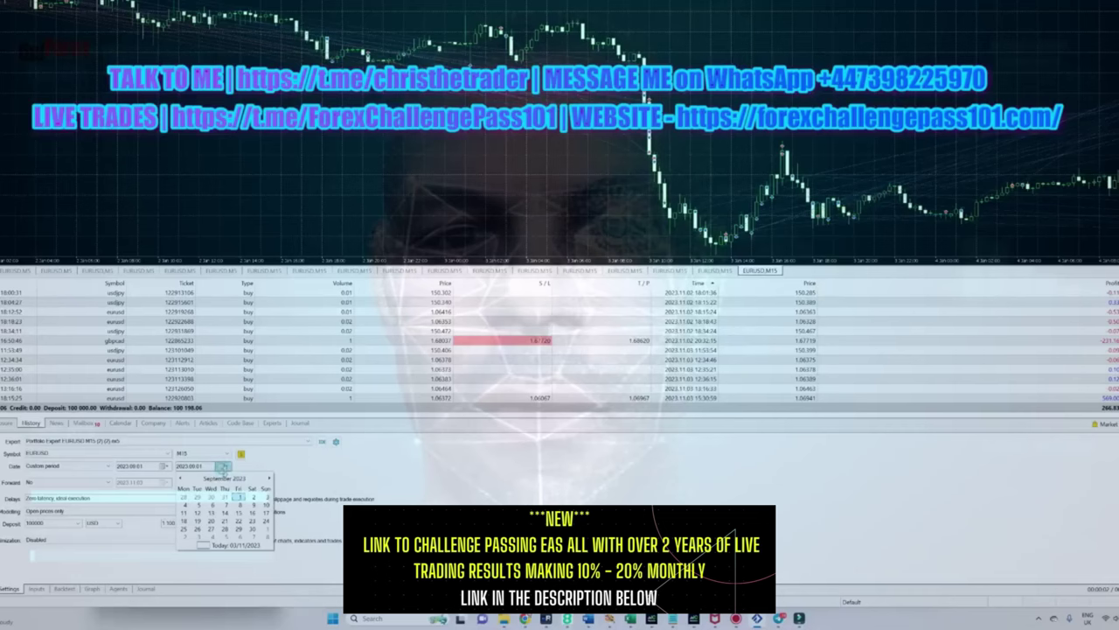
left_click(269, 478)
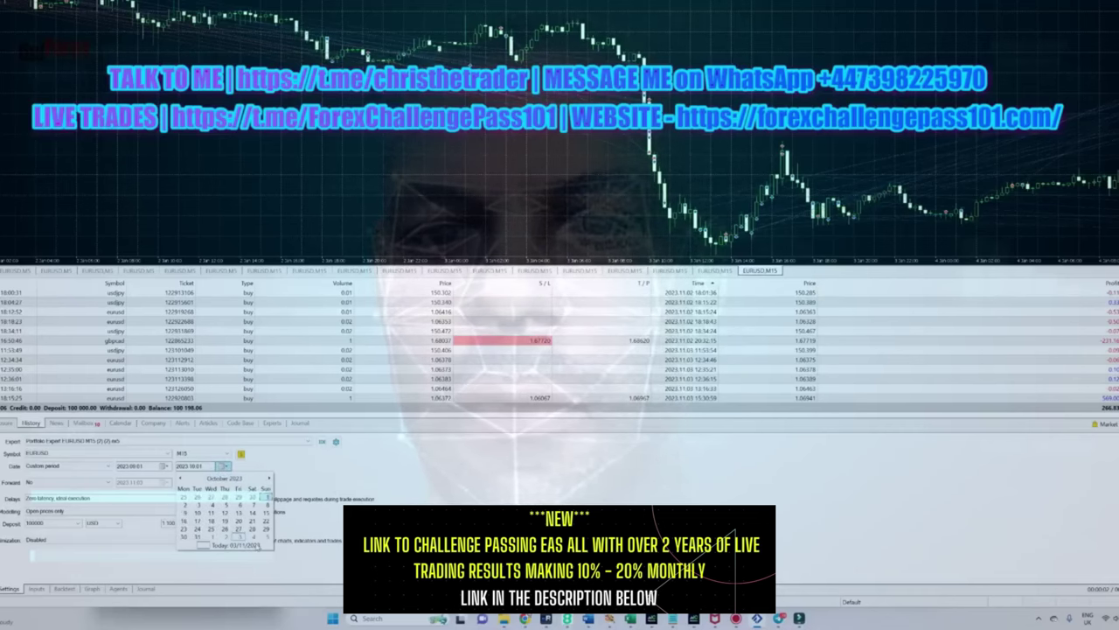
left_click(215, 546)
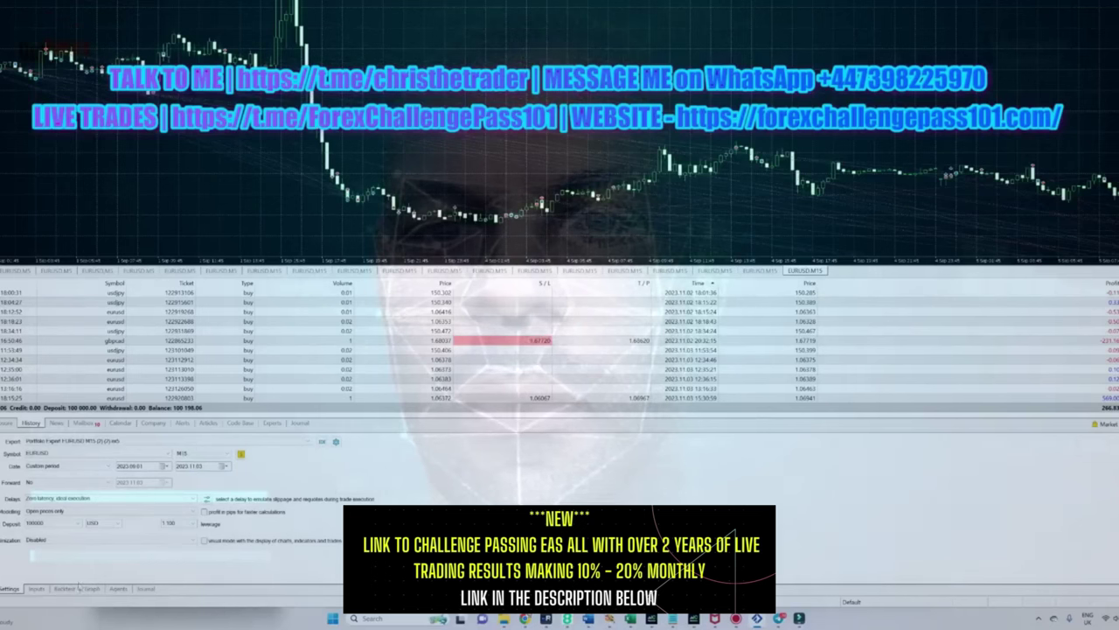
left_click(61, 588)
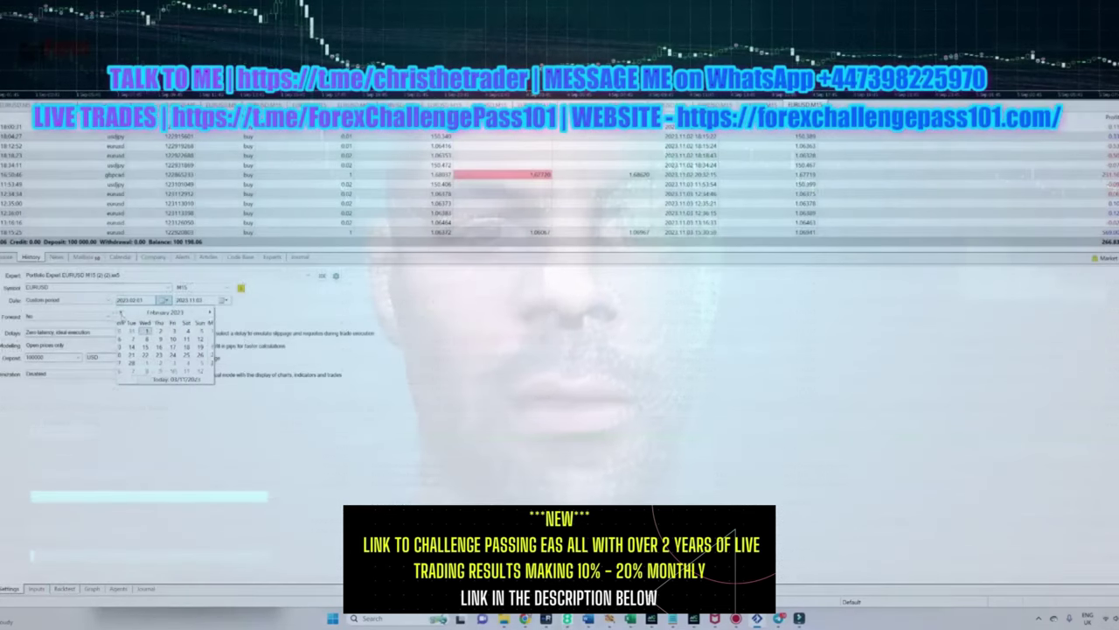
Step: Reset the start date to 2023.01.01 and scroll through the full backtest report
left_click(120, 313)
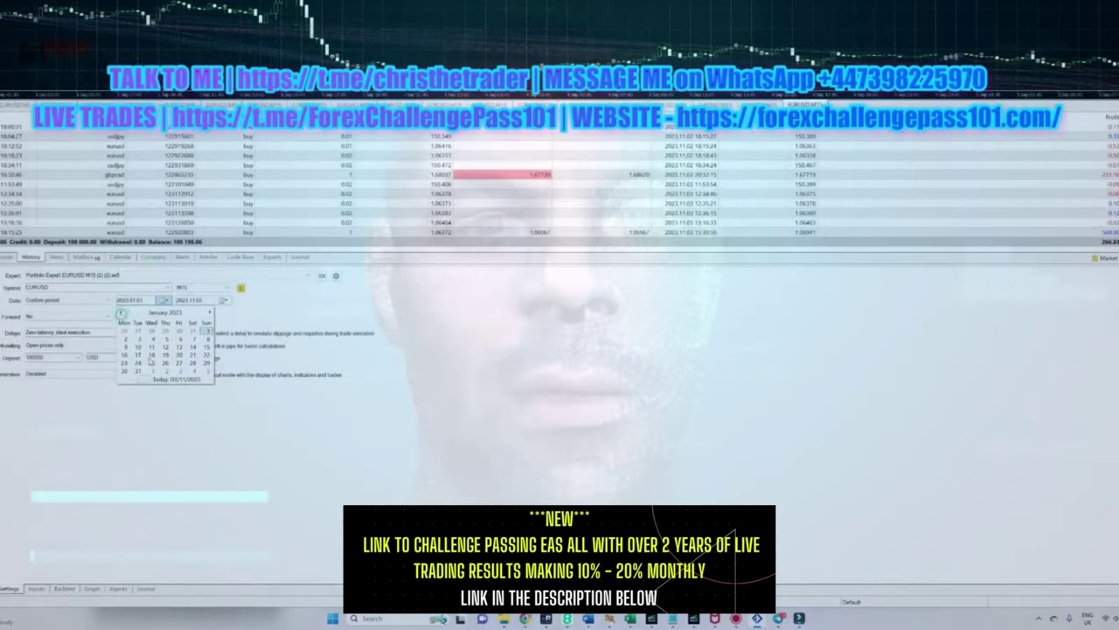
left_click(200, 330)
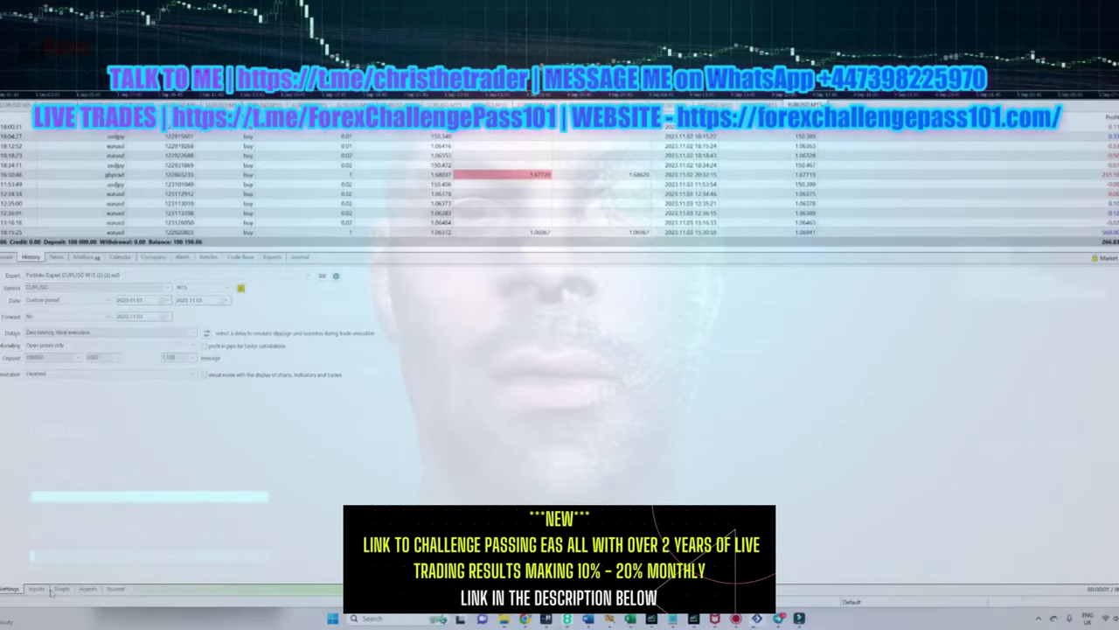
left_click(9, 590)
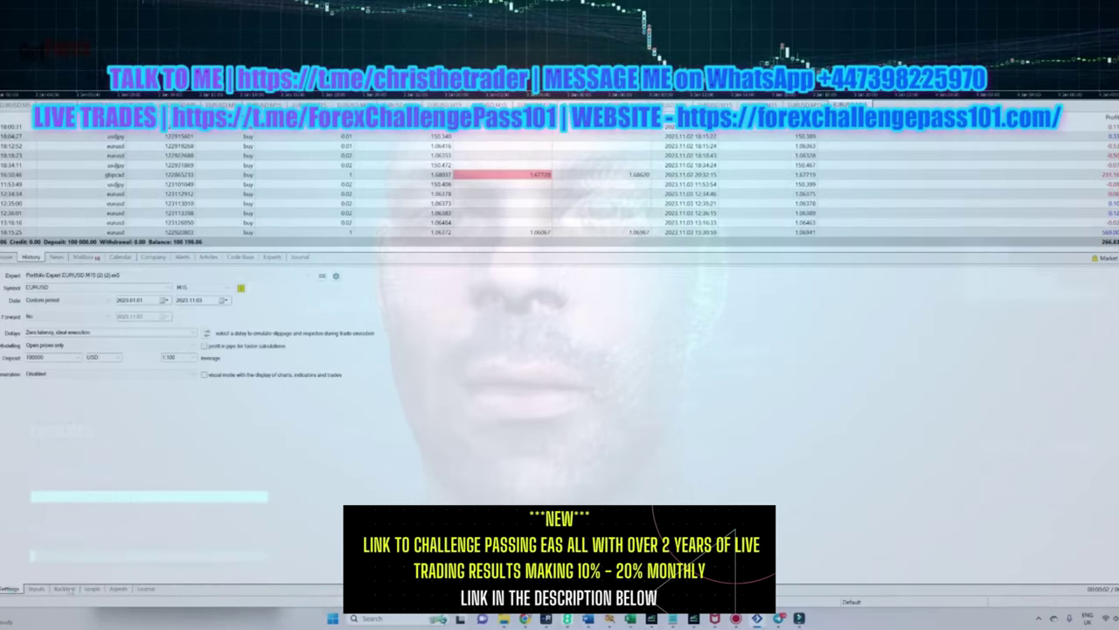
left_click(64, 589)
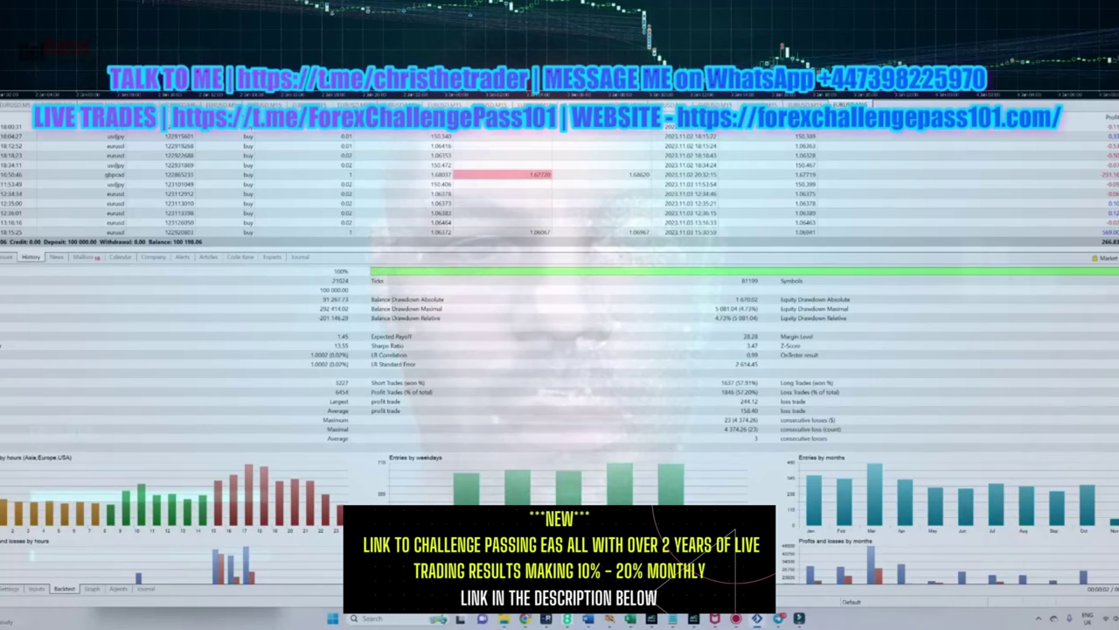
scroll(559, 393, "down", 3)
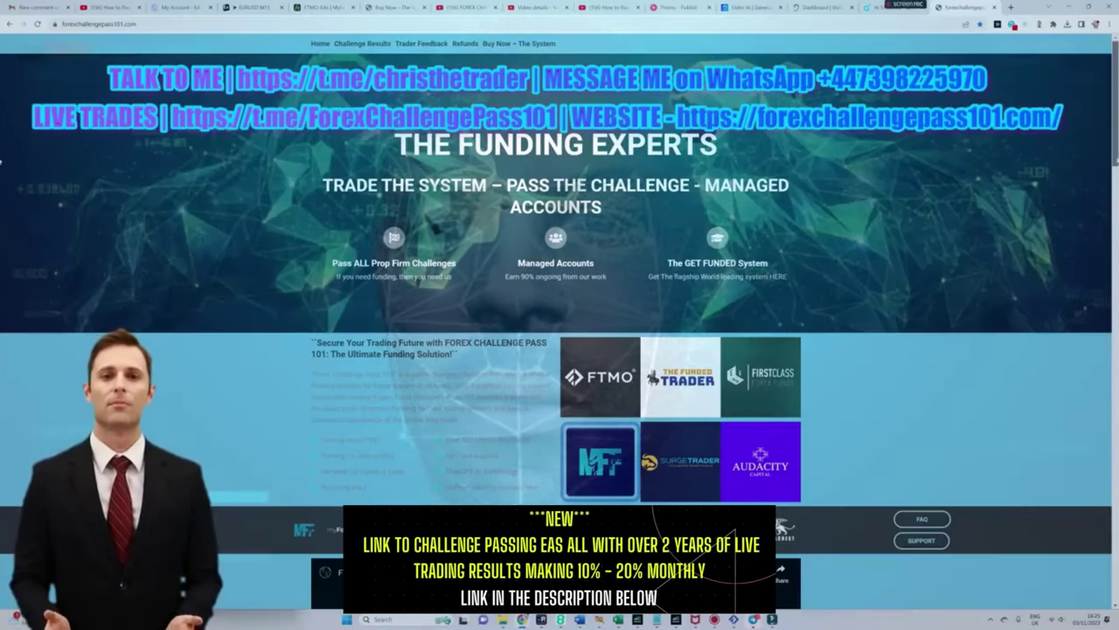
scroll(2, 160, "down", 1)
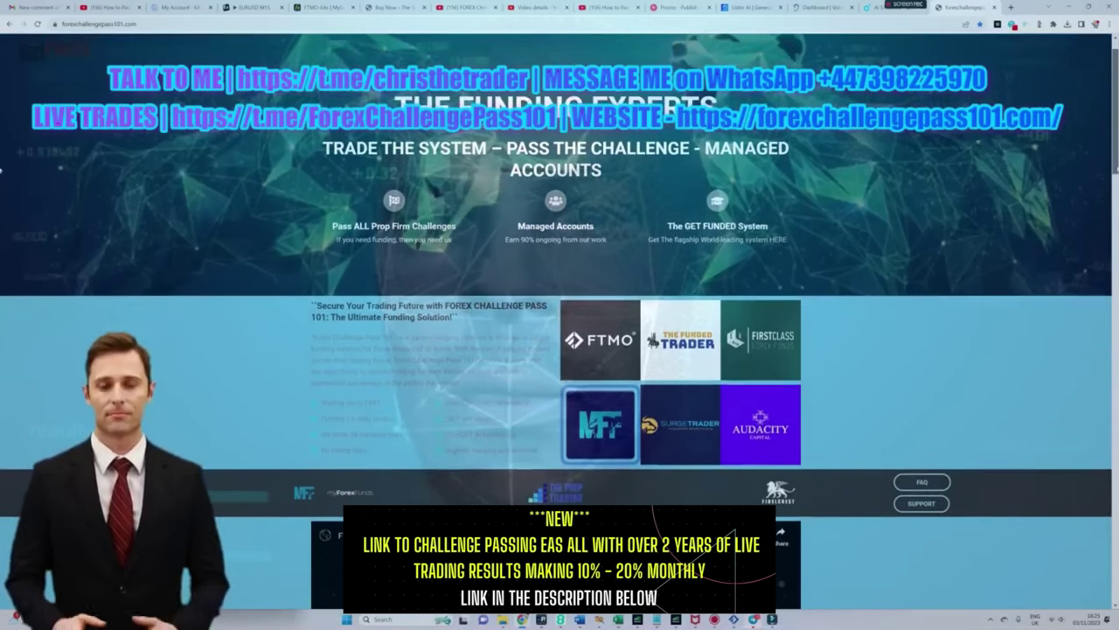
scroll(2, 171, "down", 2)
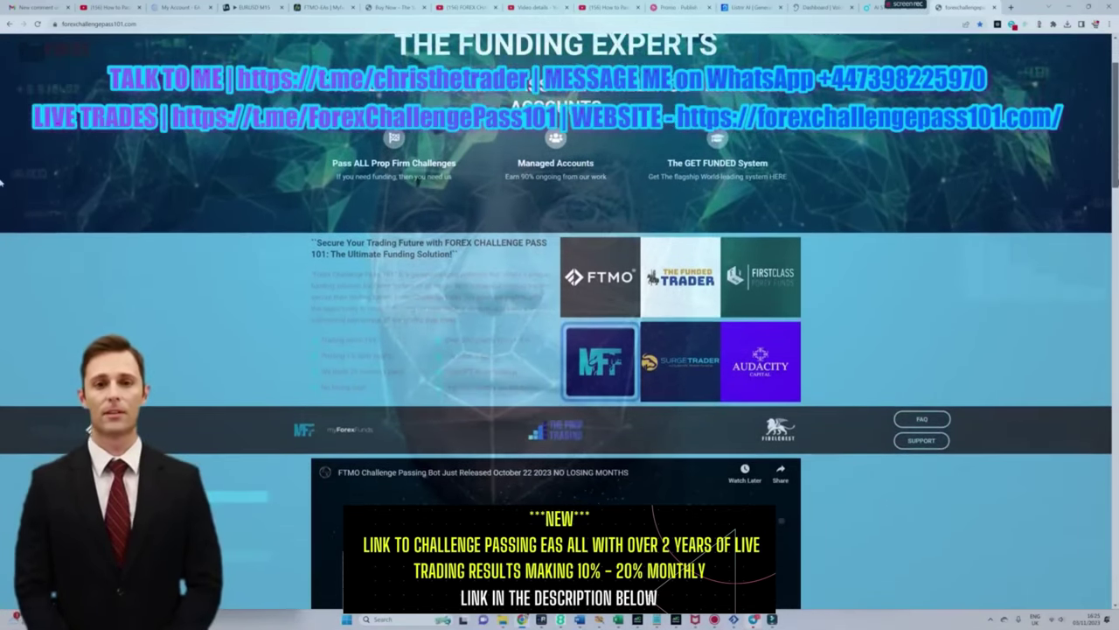
scroll(2, 183, "down", 2)
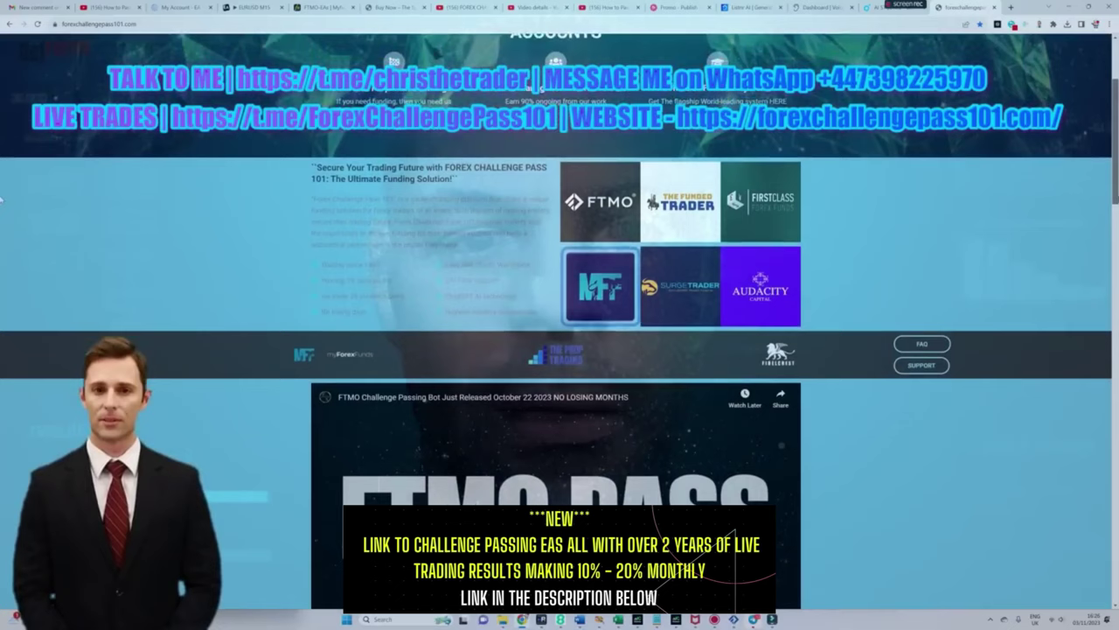
scroll(2, 199, "down", 2)
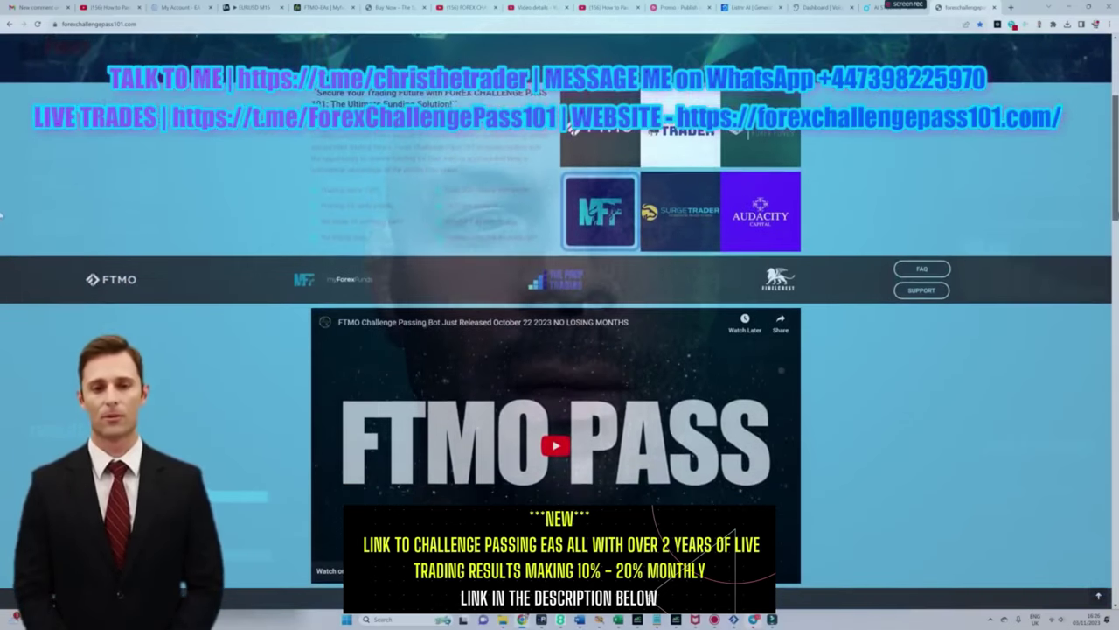
scroll(2, 213, "down", 2)
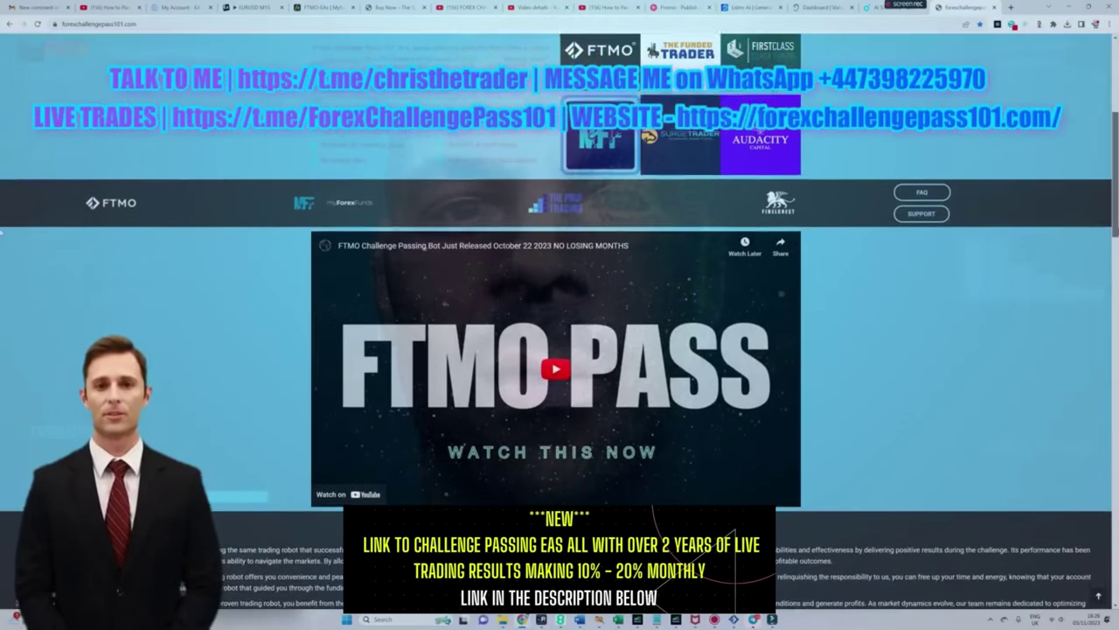
scroll(2, 226, "down", 2)
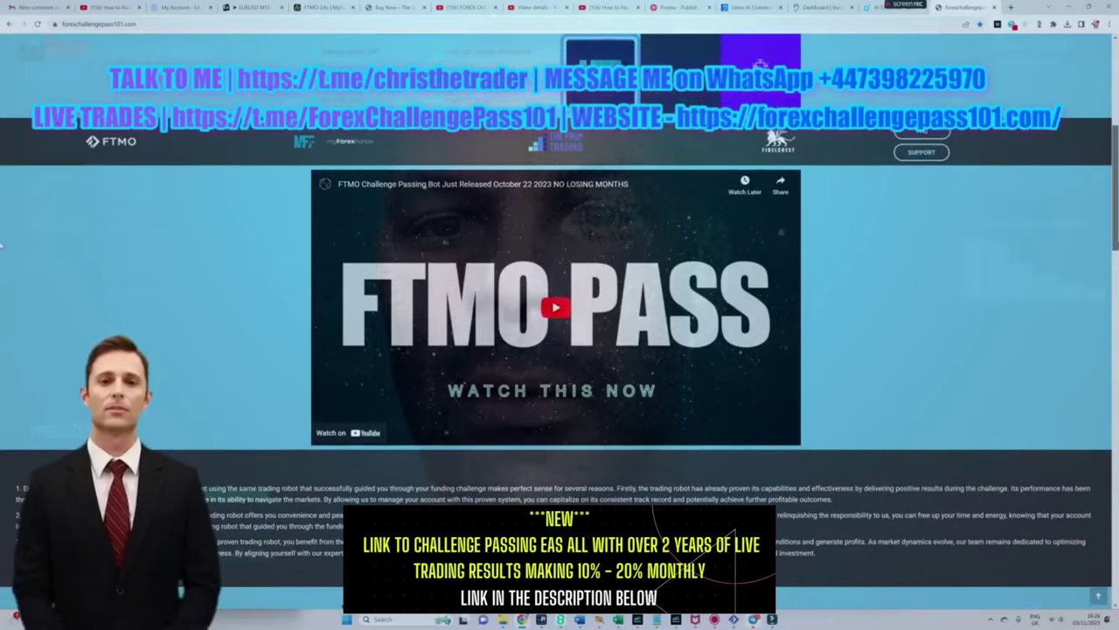
scroll(2, 247, "down", 3)
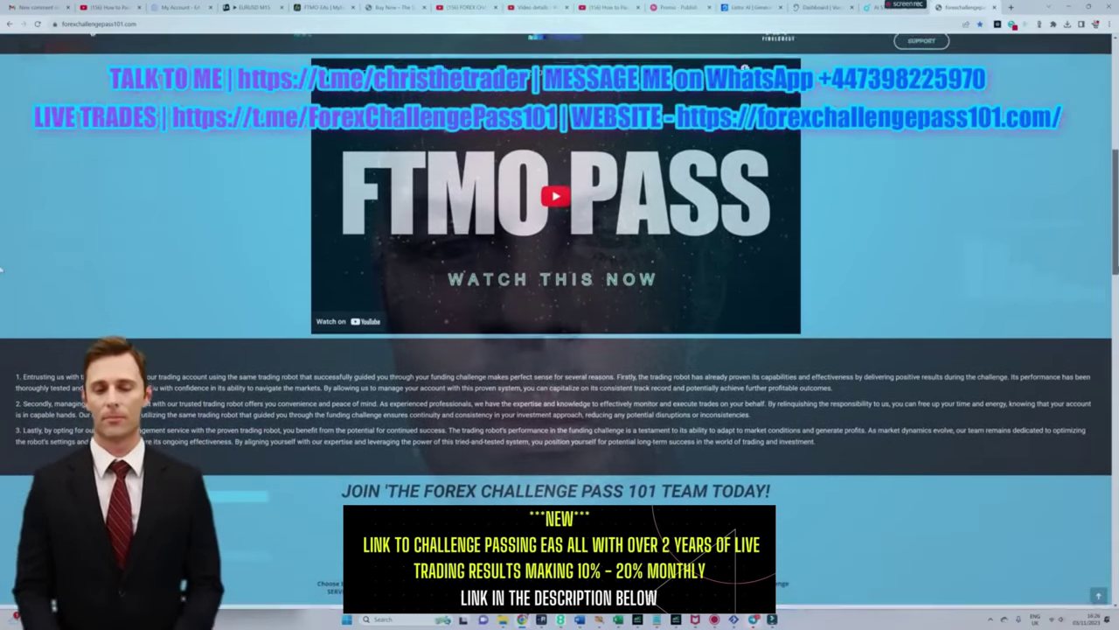
scroll(1, 269, "down", 4)
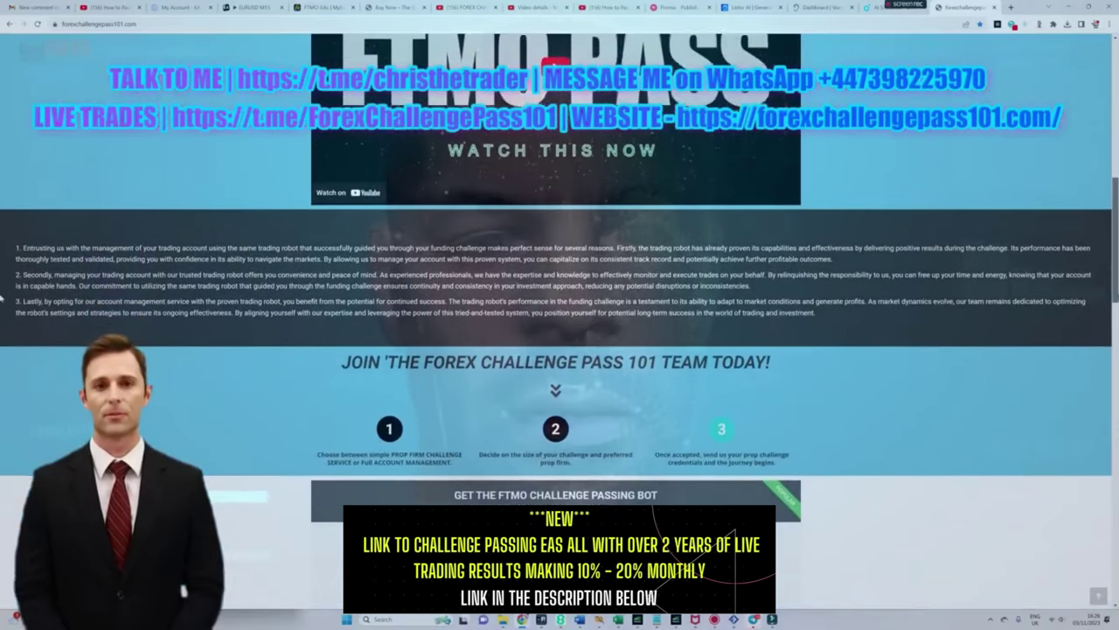
scroll(2, 299, "down", 4)
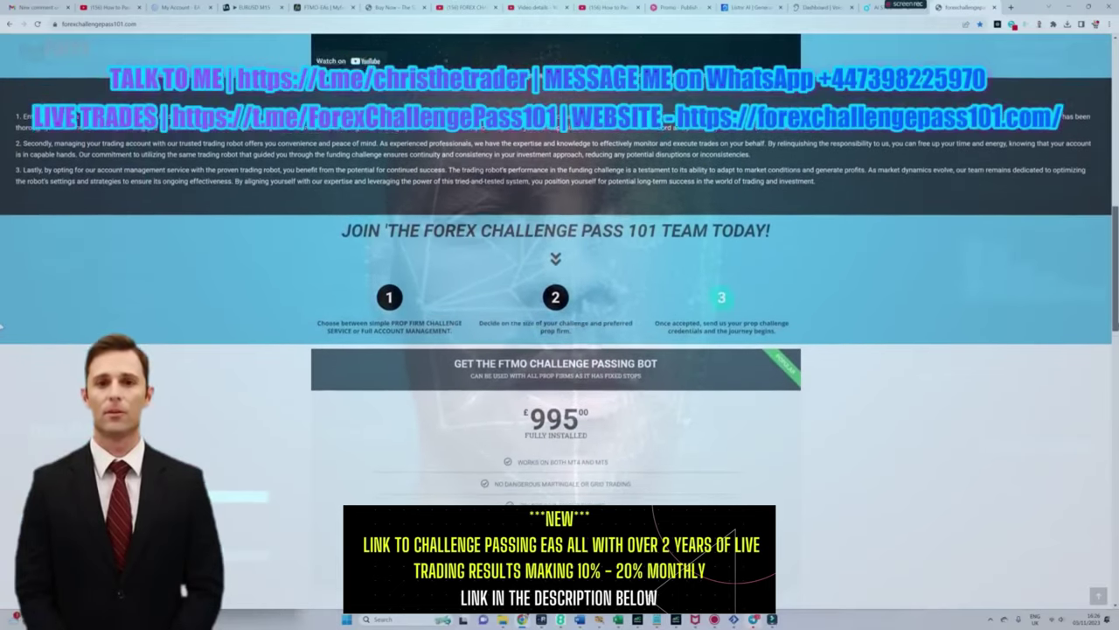
scroll(2, 327, "down", 3)
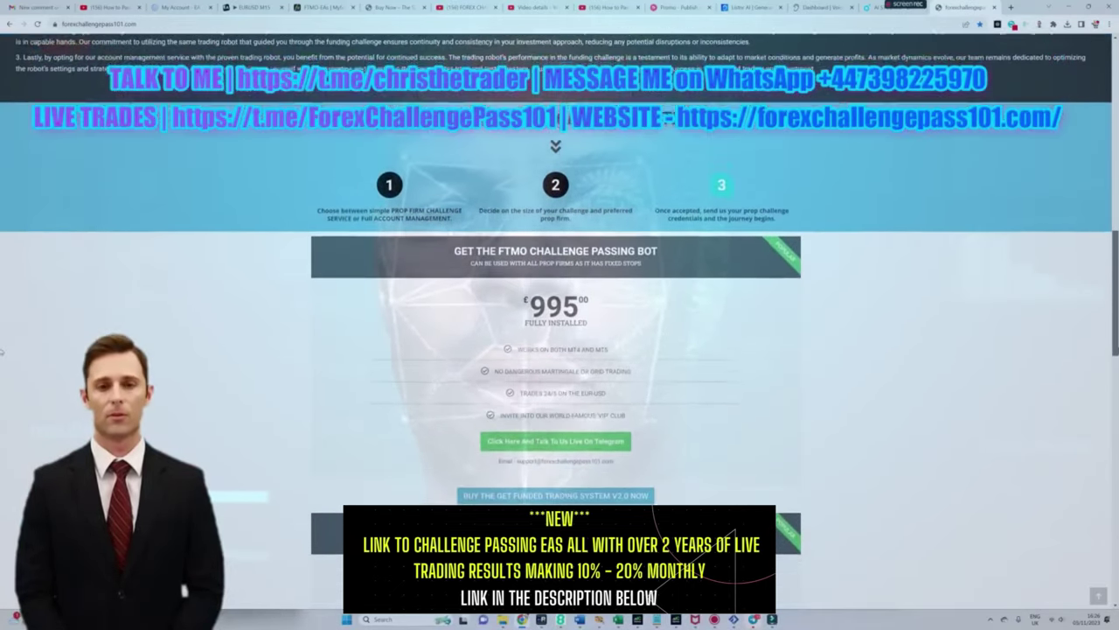
scroll(2, 351, "down", 6)
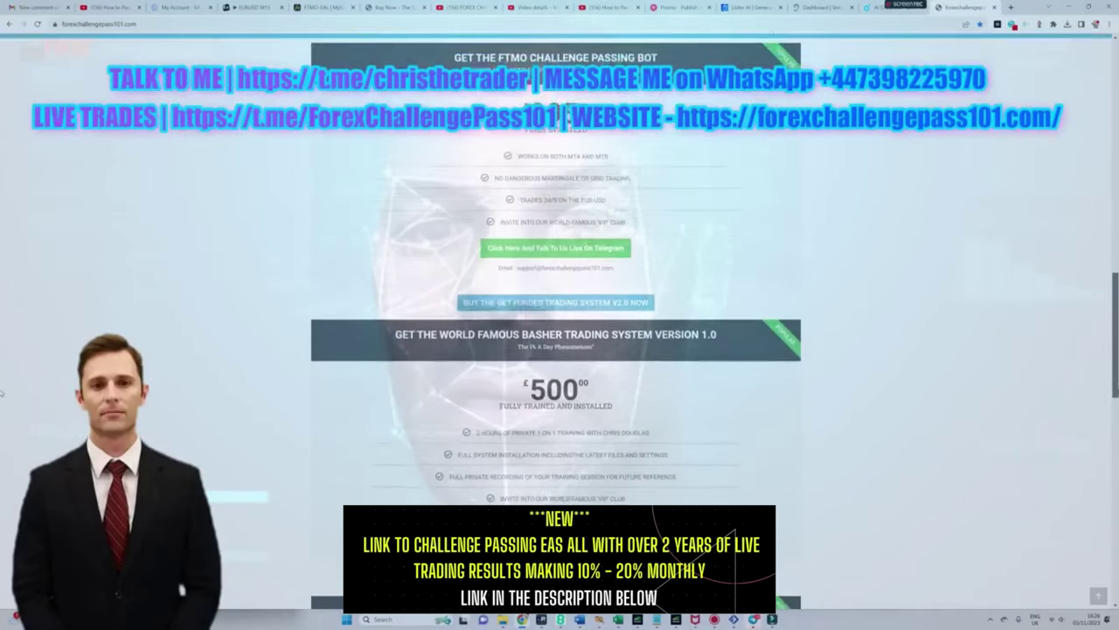
scroll(3, 420, "down", 2)
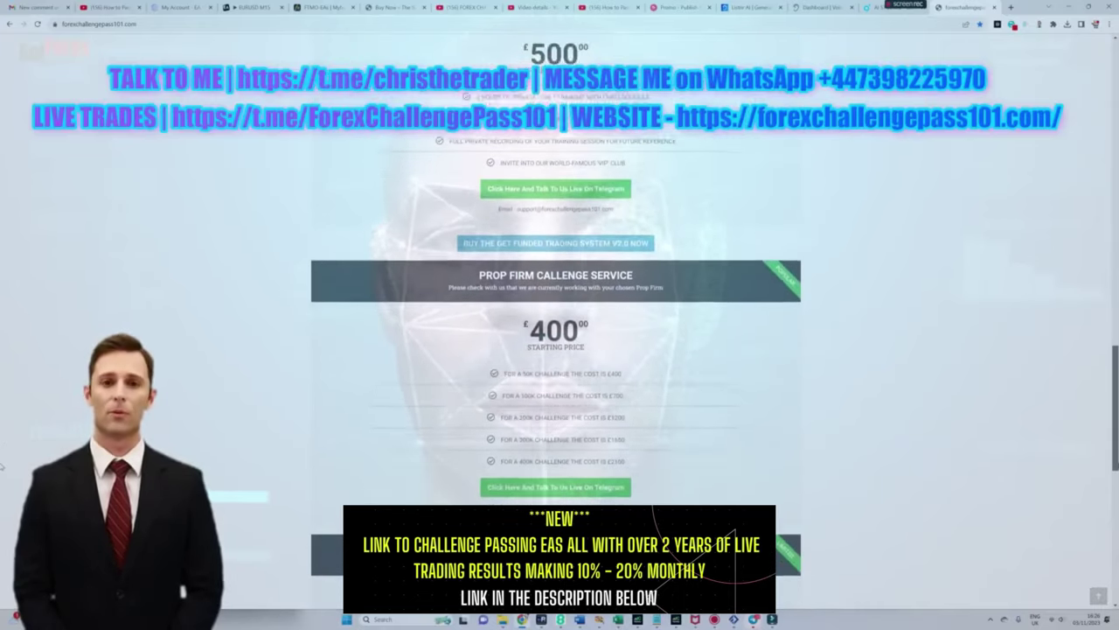
scroll(2, 476, "down", 1)
scroll(2, 487, "down", 2)
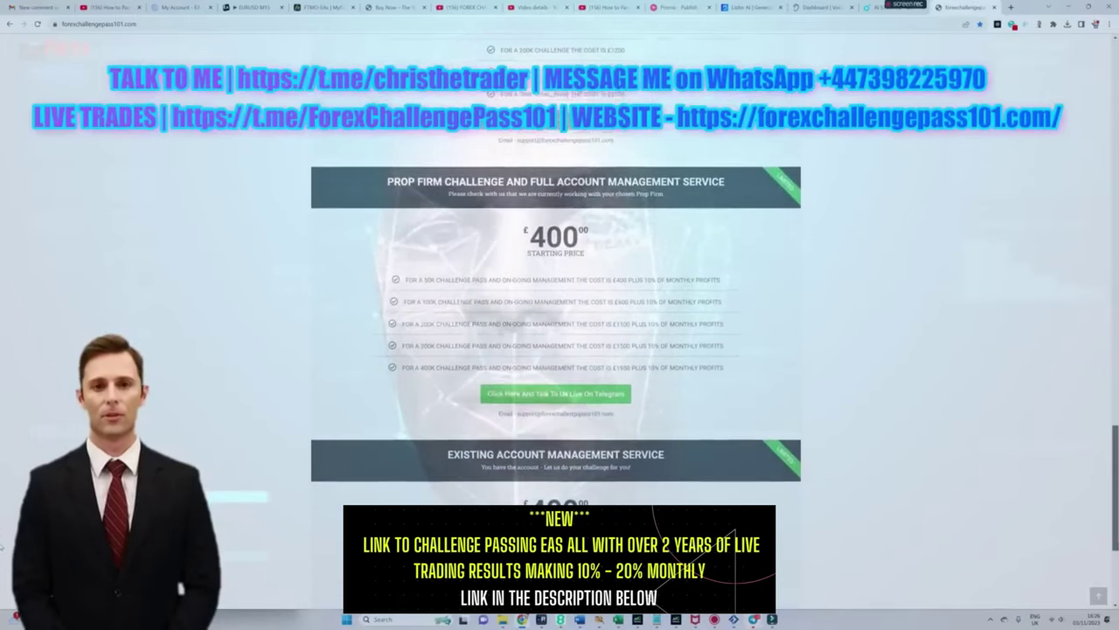
scroll(2, 568, "down", 3)
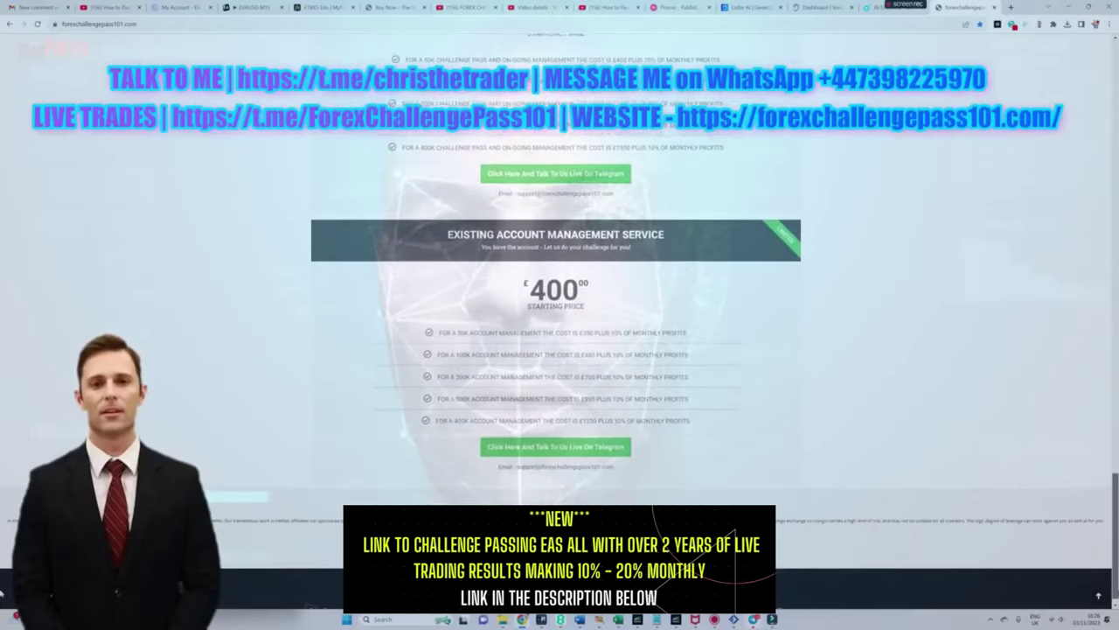
scroll(2, 572, "up", 2)
scroll(2, 576, "up", 10)
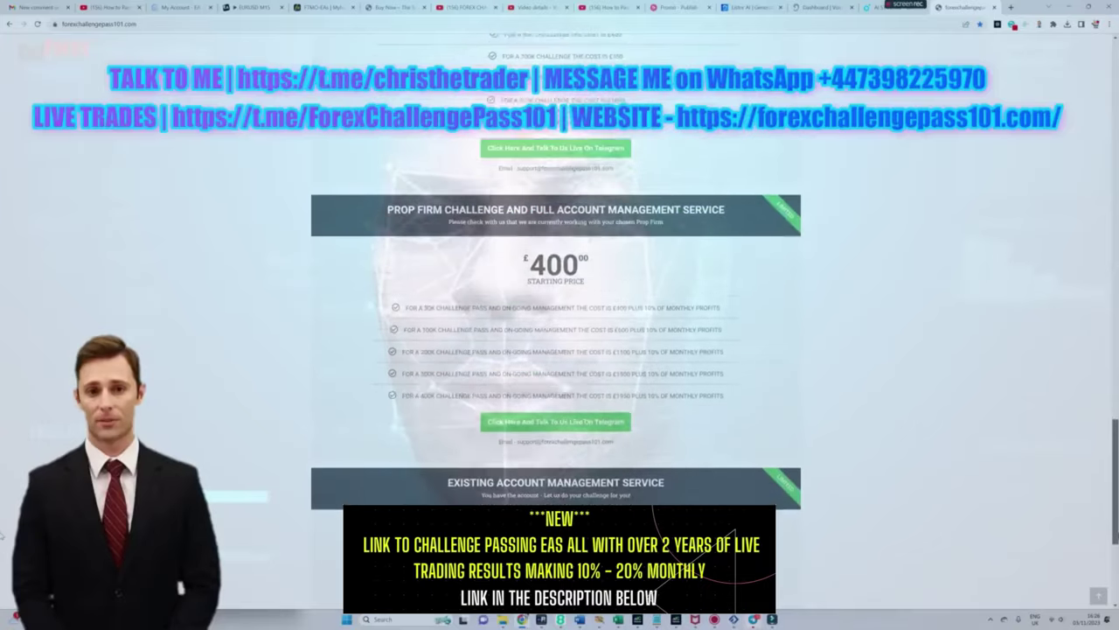
scroll(3, 490, "up", 10)
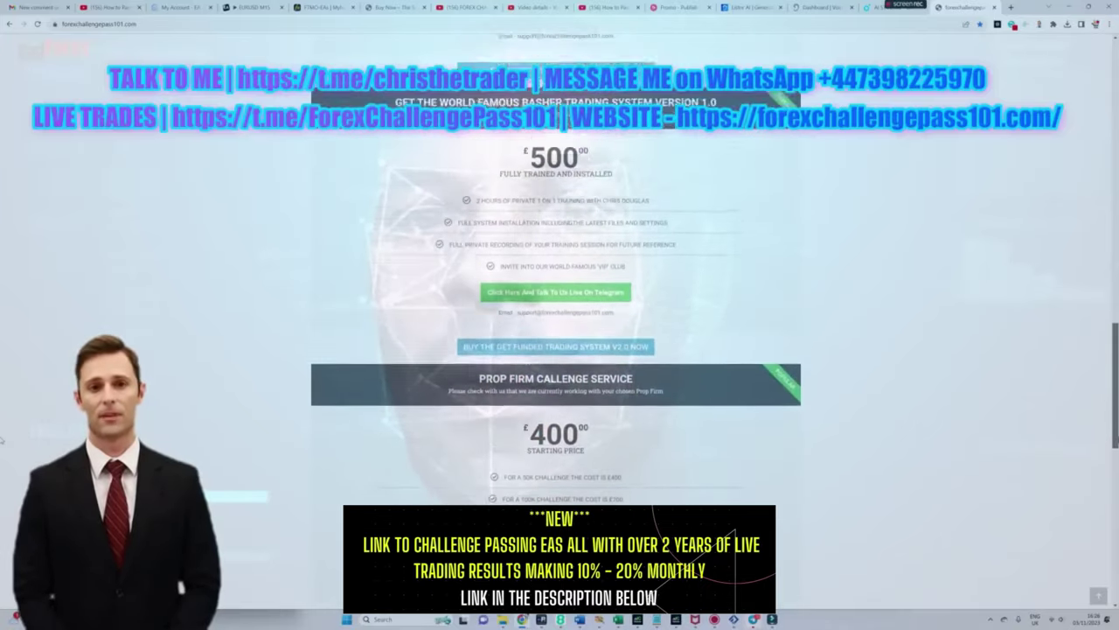
scroll(2, 395, "up", 10)
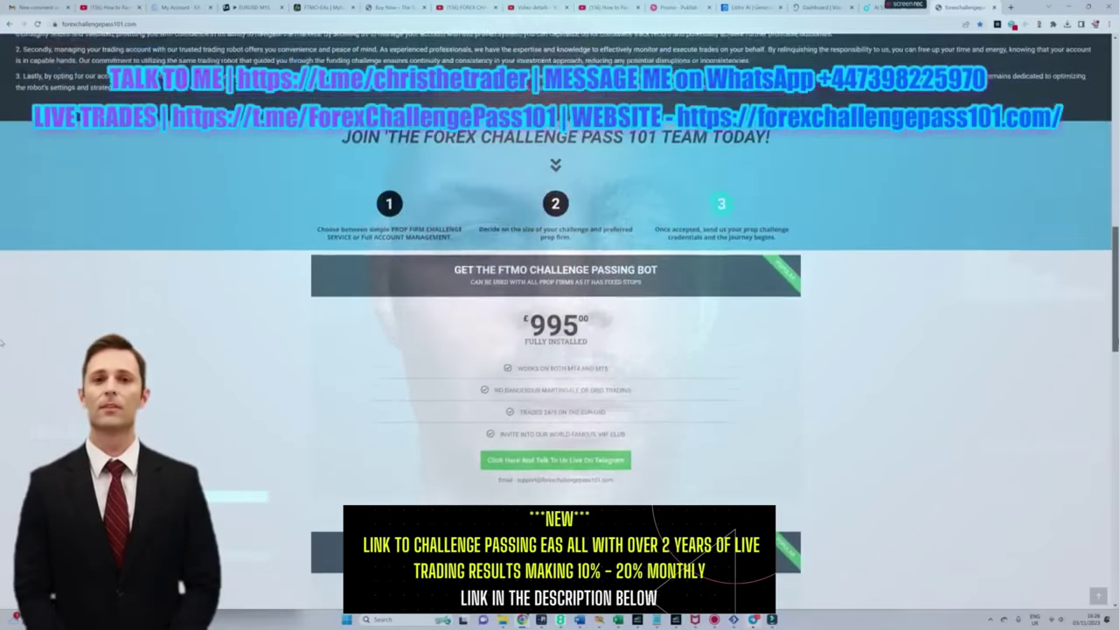
scroll(3, 297, "up", 4)
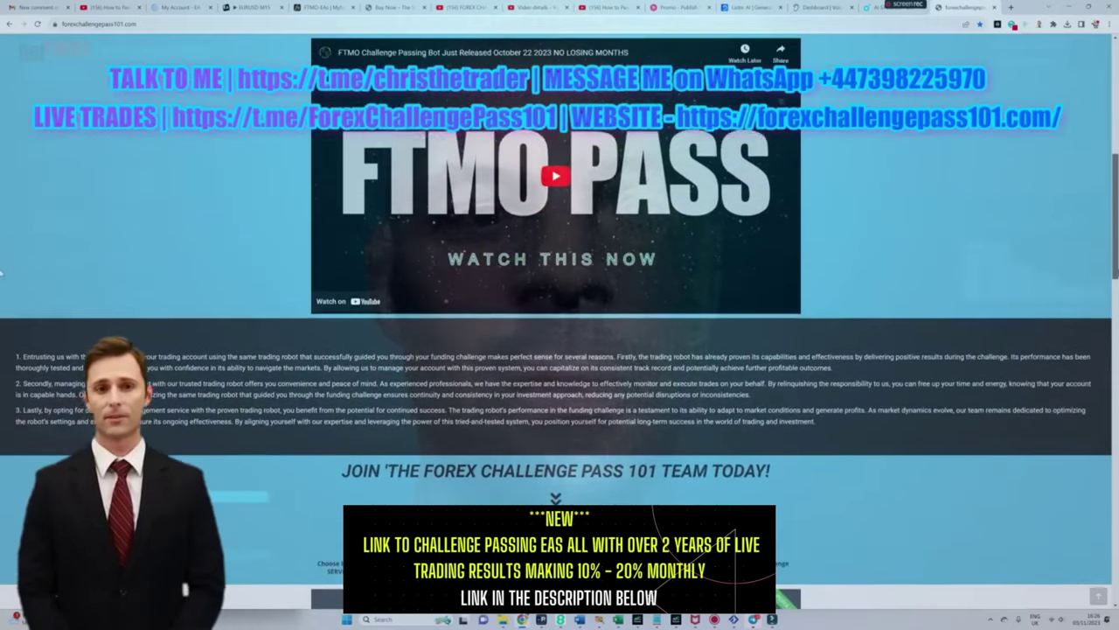
scroll(2, 260, "up", 4)
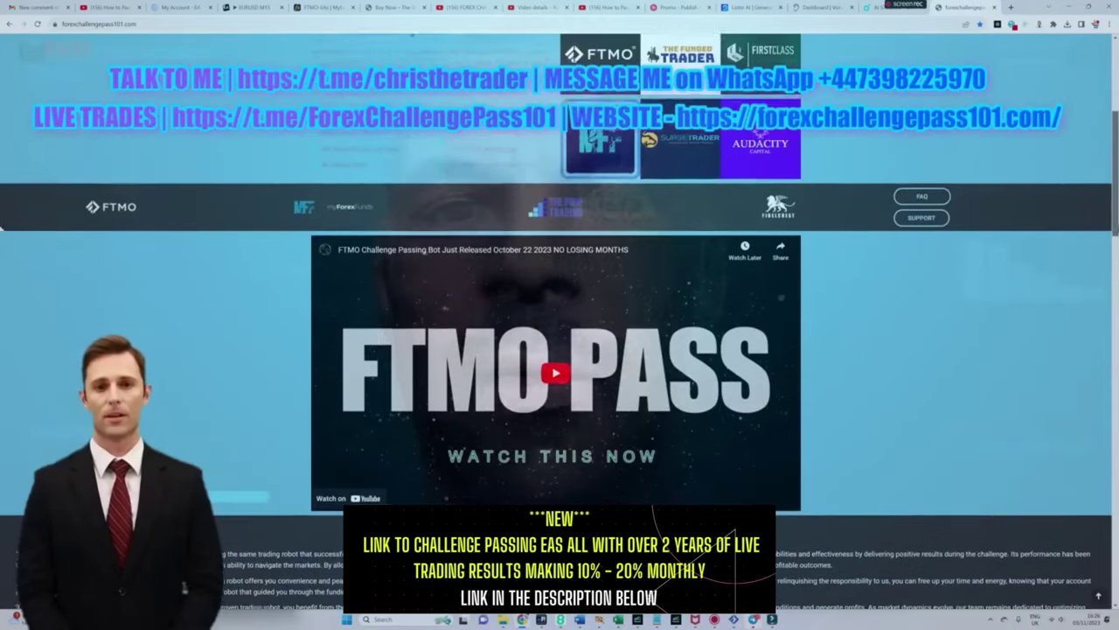
scroll(2, 221, "up", 5)
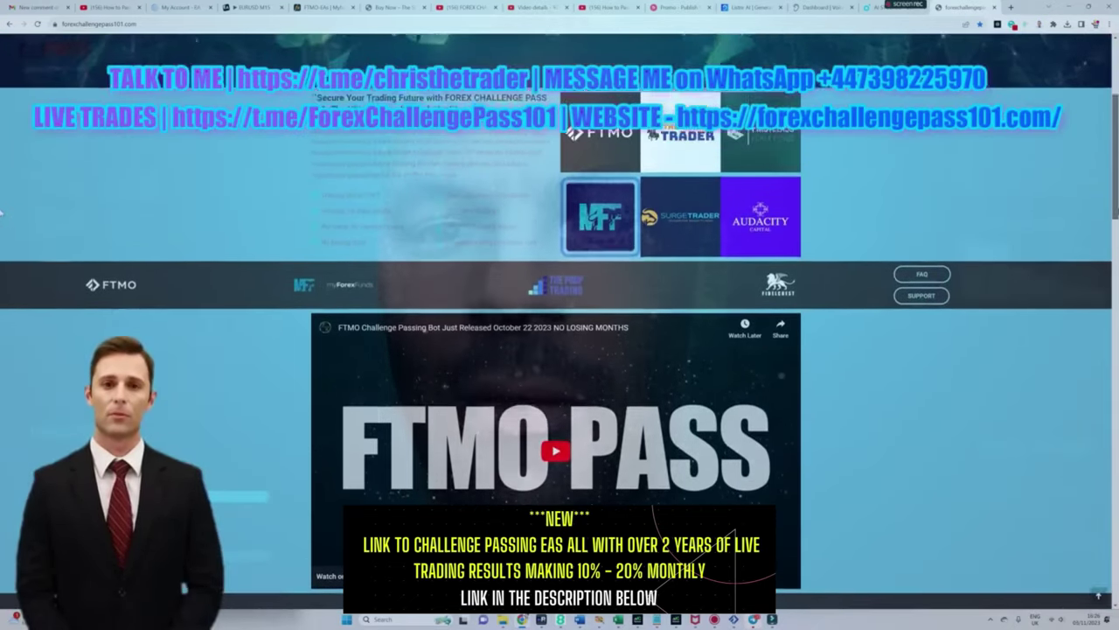
scroll(3, 166, "up", 2)
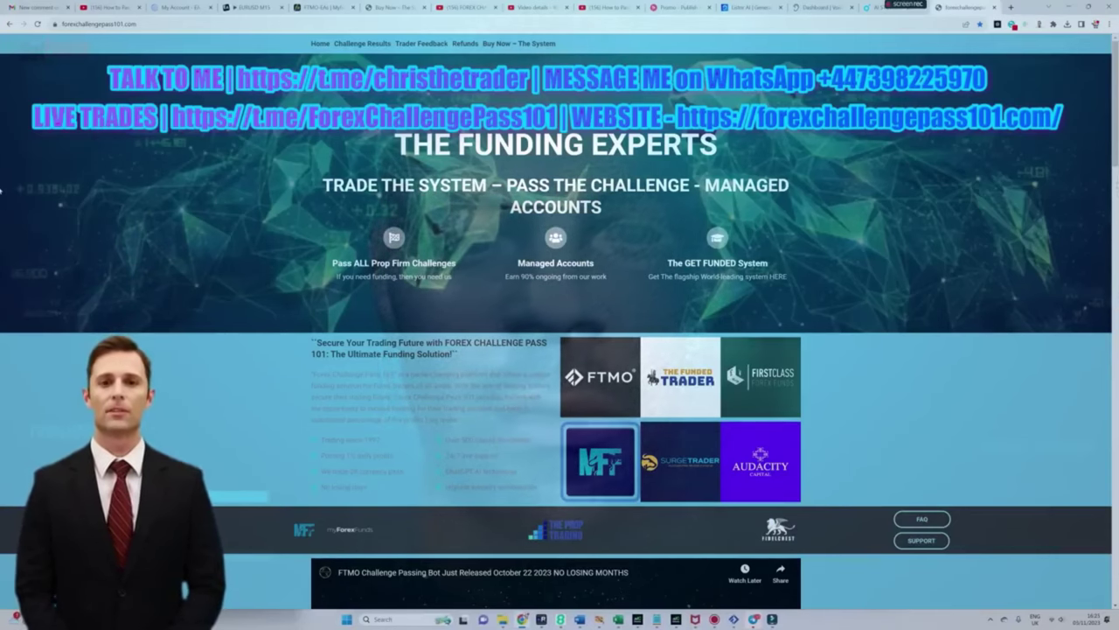
scroll(2, 159, "down", 1)
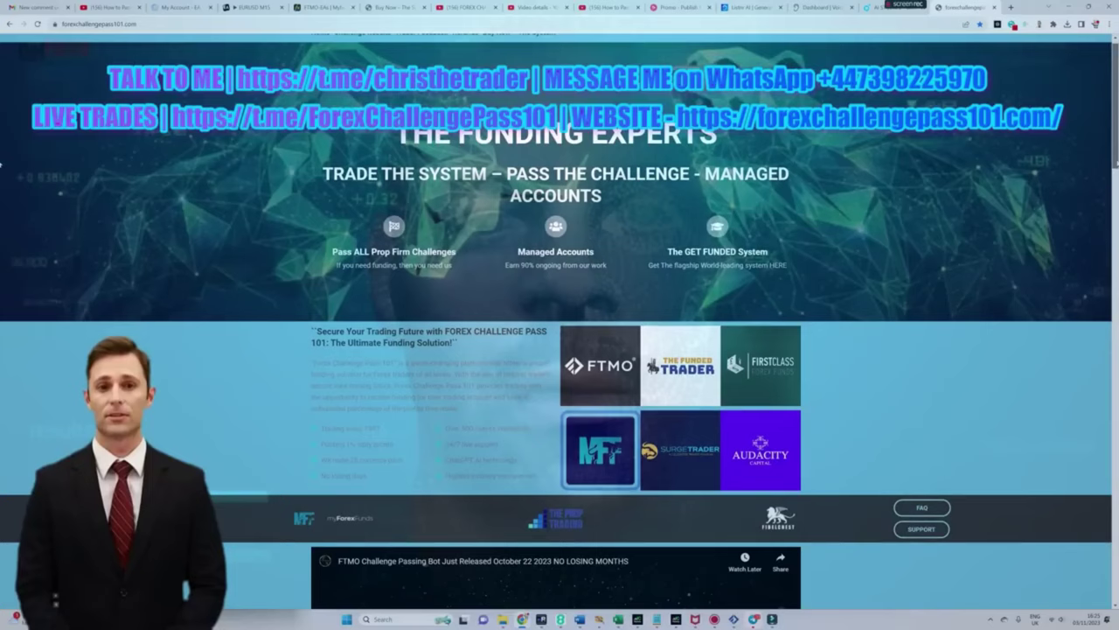
scroll(2, 169, "down", 2)
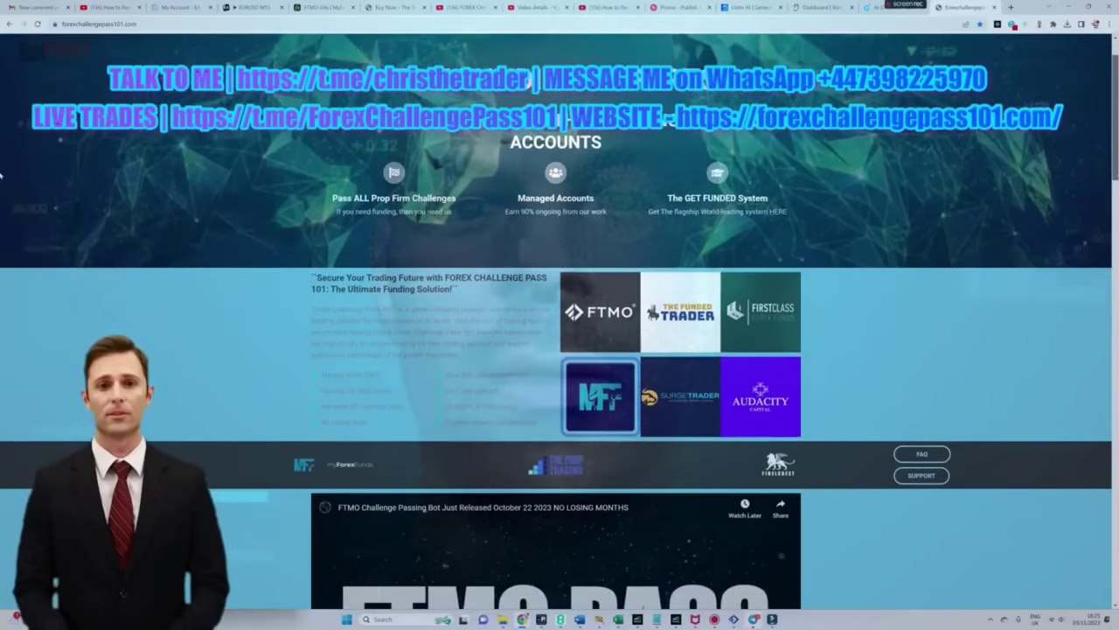
scroll(2, 181, "down", 2)
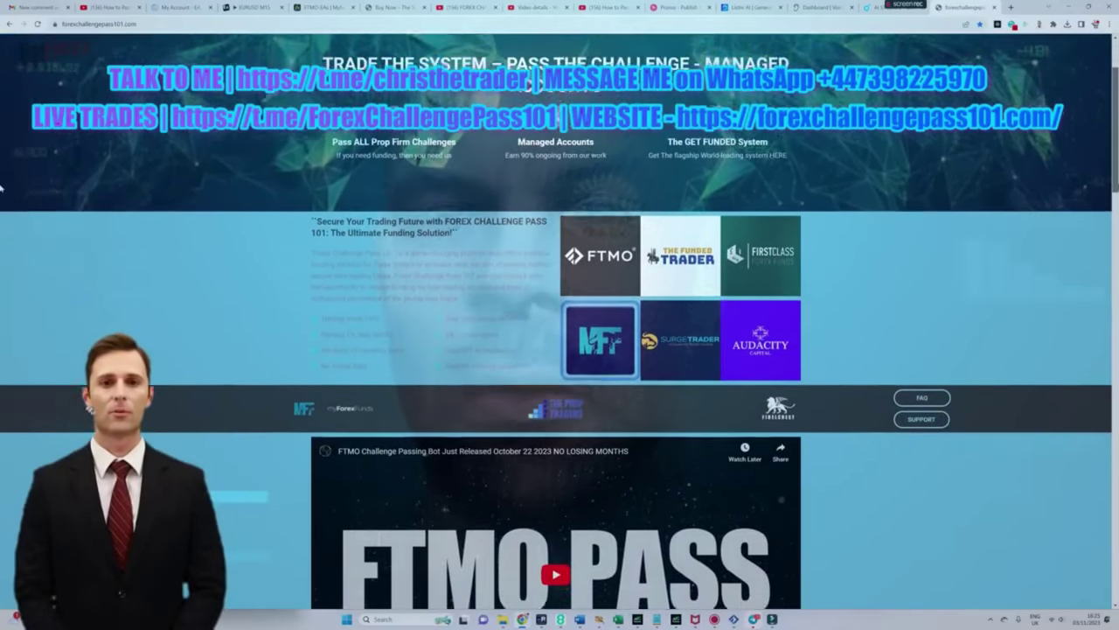
scroll(2, 196, "down", 3)
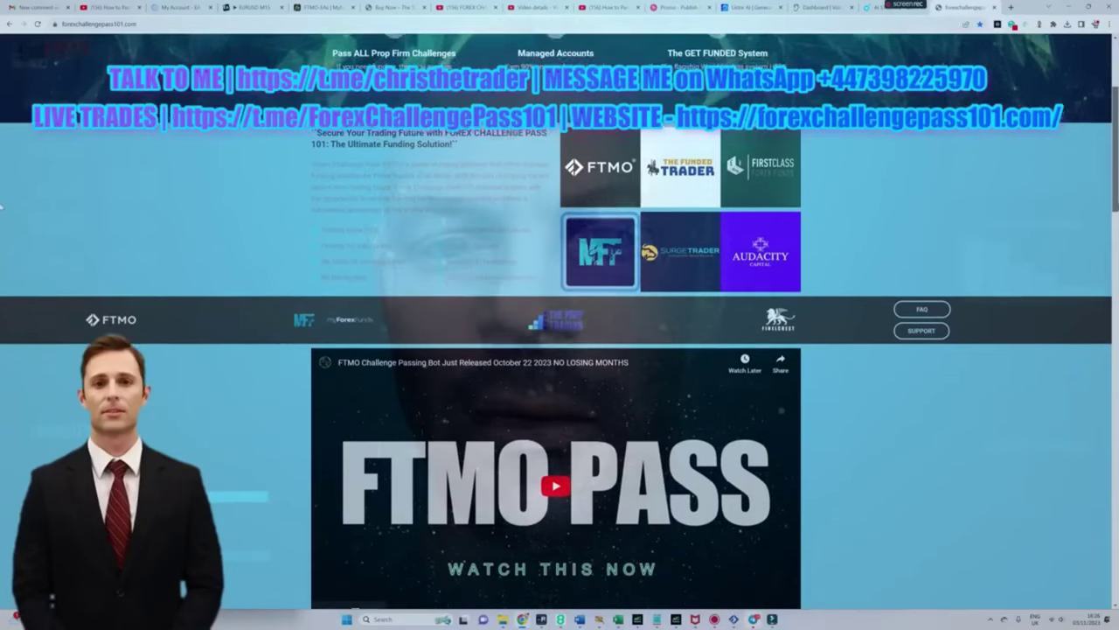
scroll(2, 213, "down", 3)
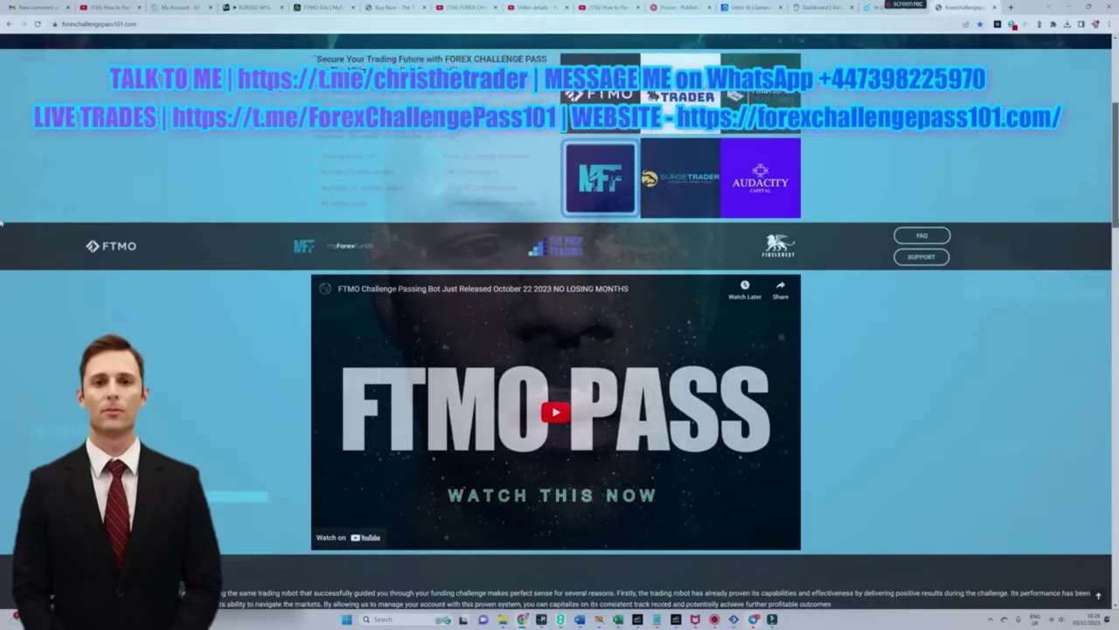
scroll(2, 236, "down", 3)
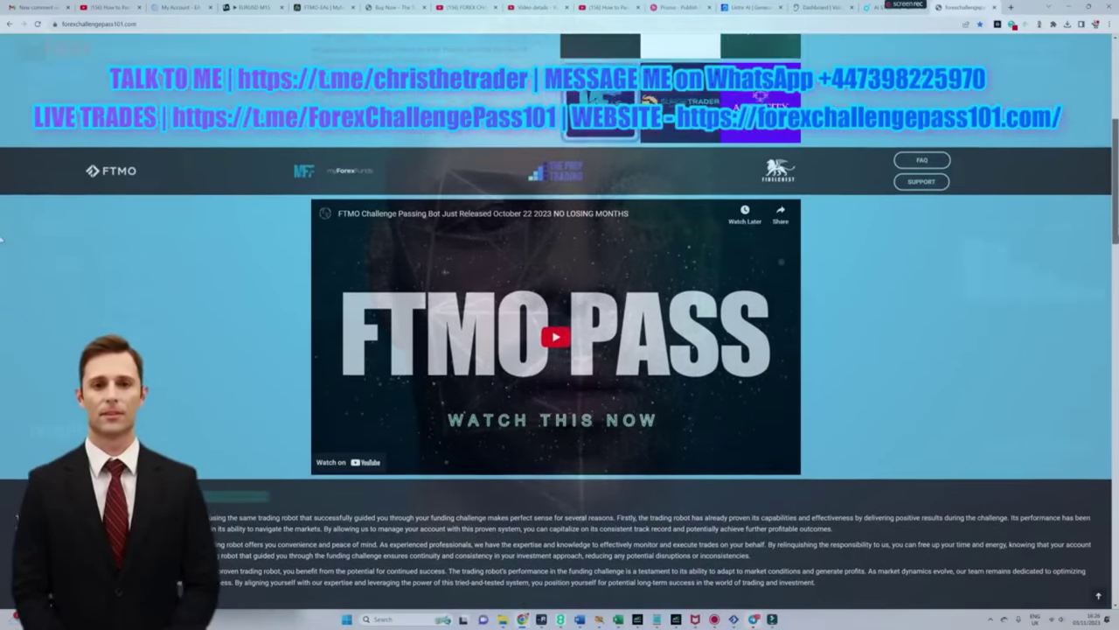